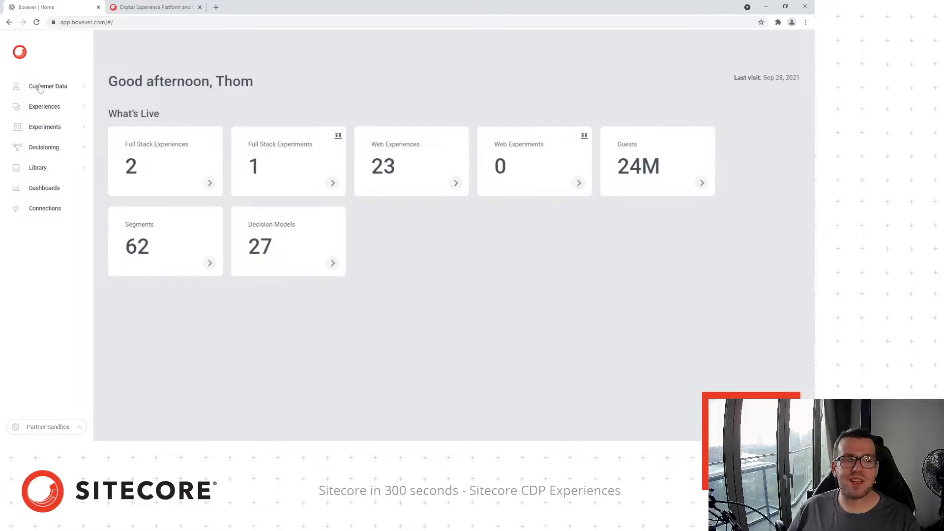
# Go to Customer Data > Experiences > Web to list the web experiences
pyautogui.click(64, 92)
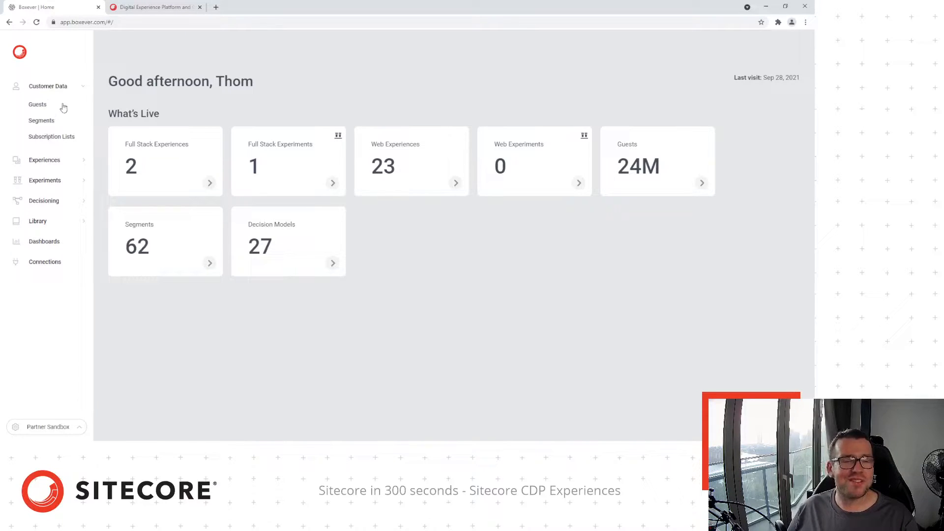
pyautogui.click(49, 164)
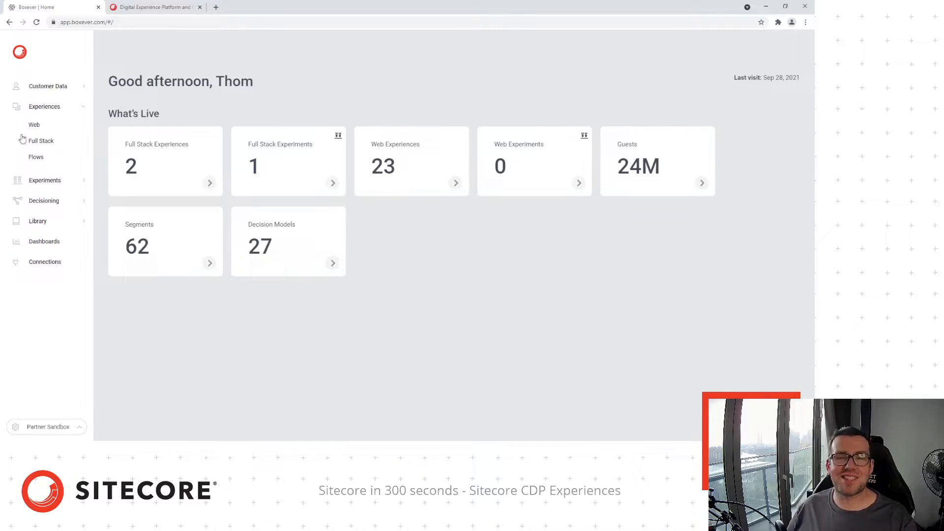
pyautogui.click(47, 127)
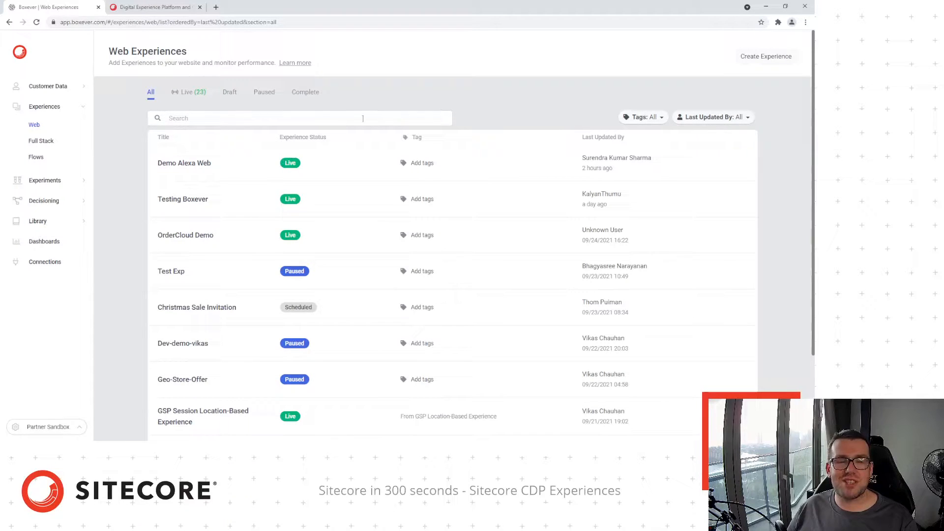
pyautogui.scroll(-1, 241, 193)
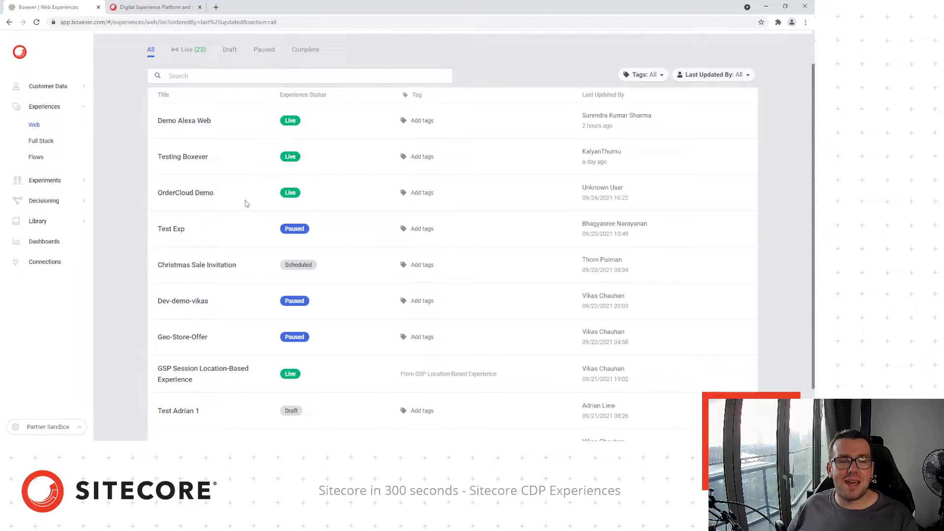
pyautogui.scroll(-2, 360, 275)
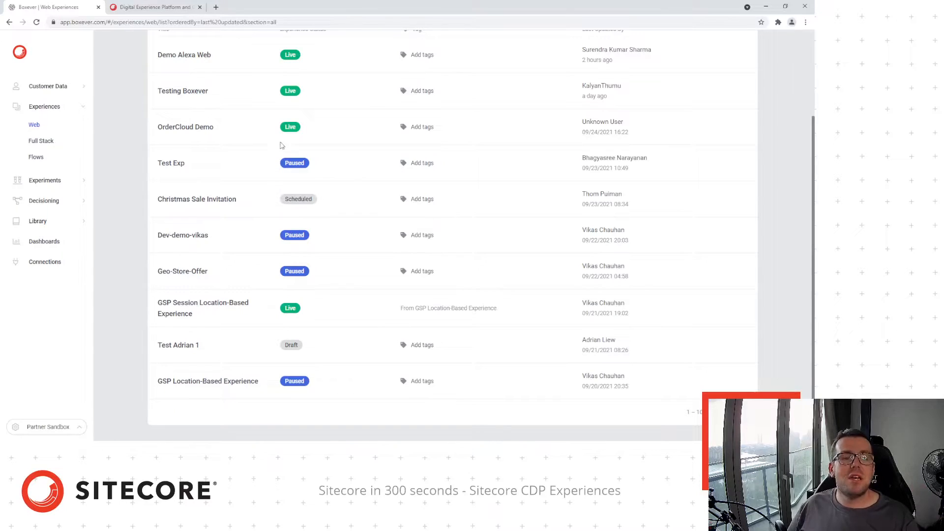
pyautogui.scroll(1, 318, 157)
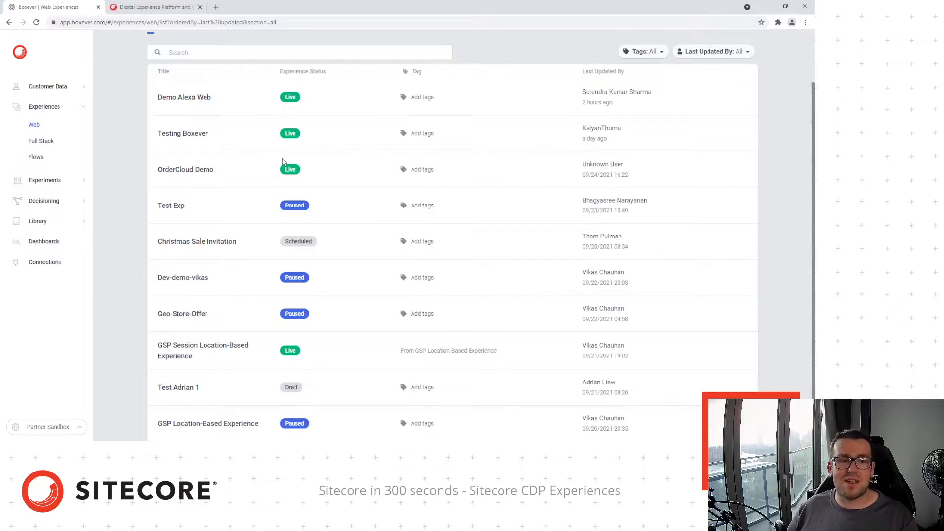
pyautogui.scroll(2, 270, 170)
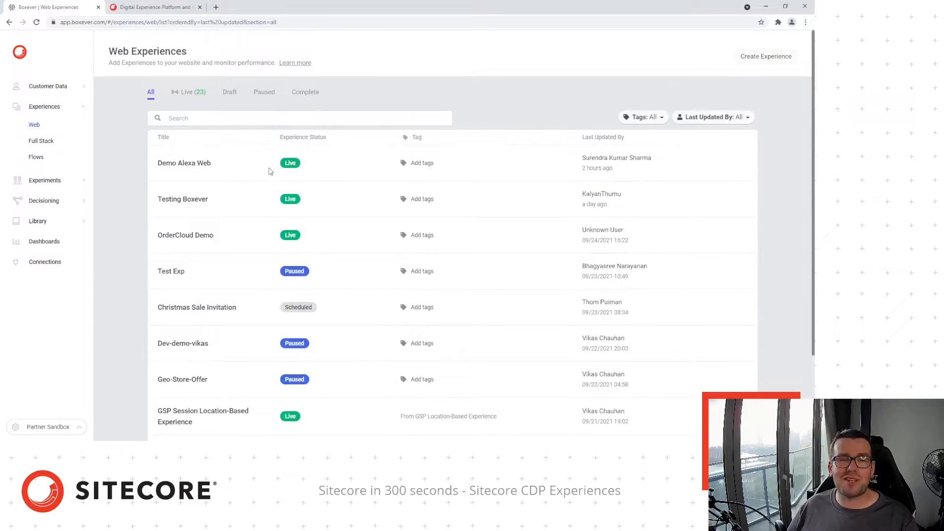
# Create a new web experience named 'CNY Sales 2022'
pyautogui.click(759, 57)
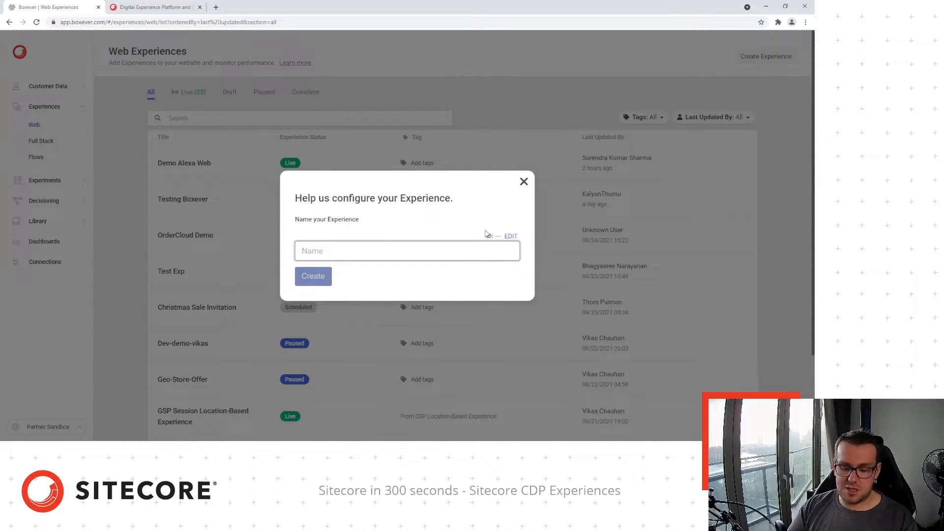
pyautogui.write('CNY ')
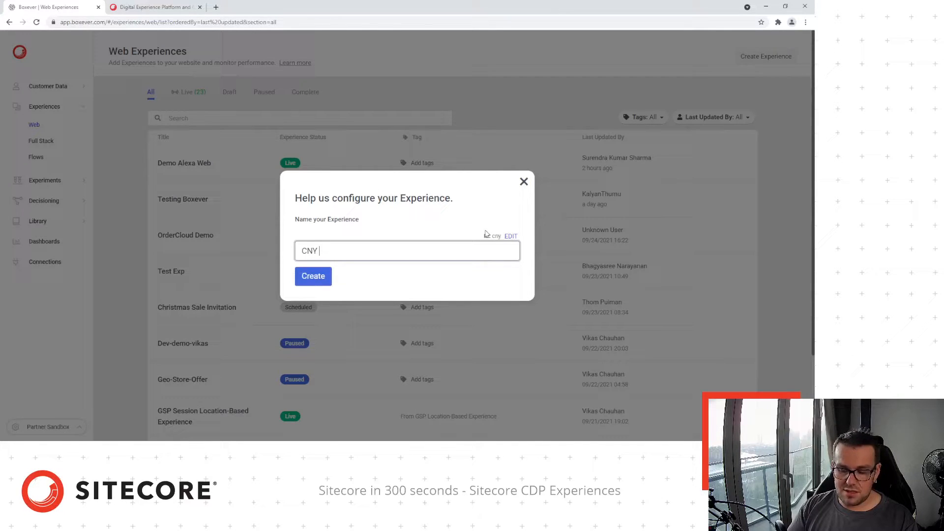
pyautogui.write('Sales')
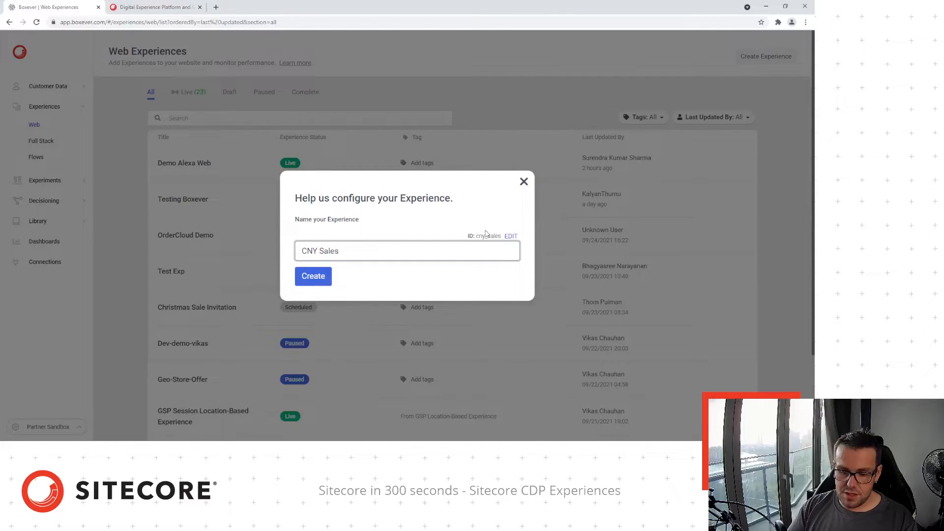
pyautogui.write(' 2022')
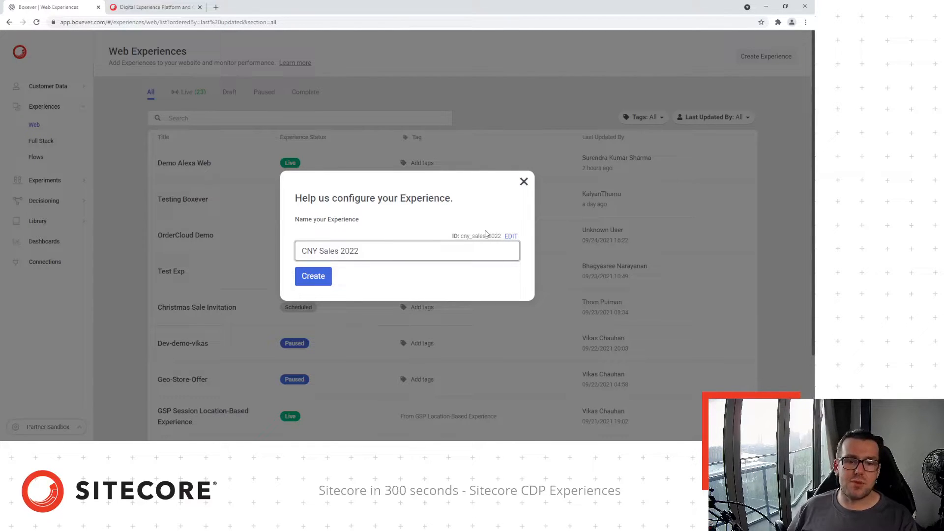
pyautogui.click(306, 281)
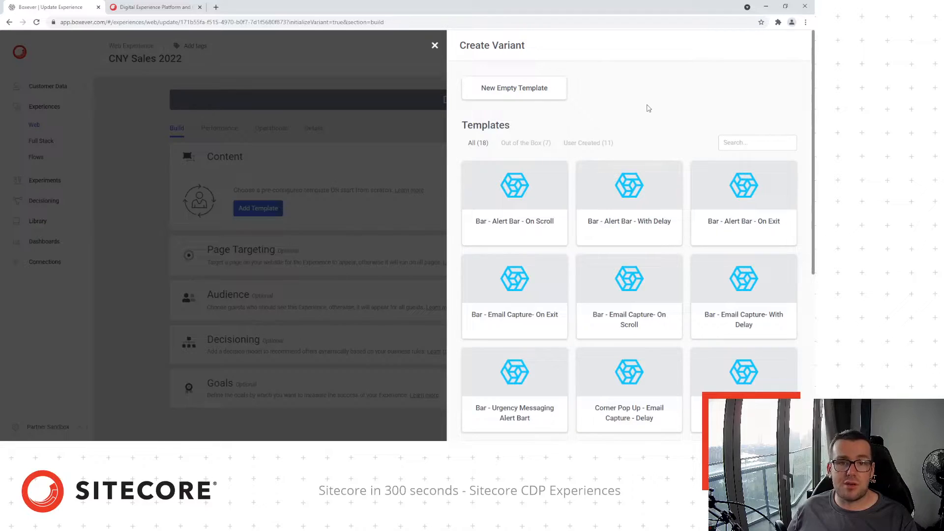
# Filter to out-of-the-box templates and pick Corner Popup for the first variant
pyautogui.click(538, 147)
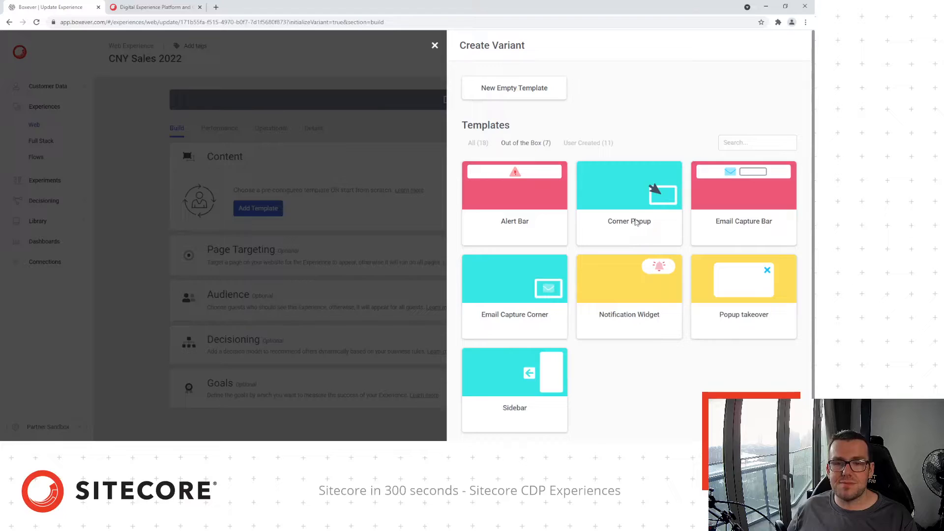
pyautogui.click(635, 223)
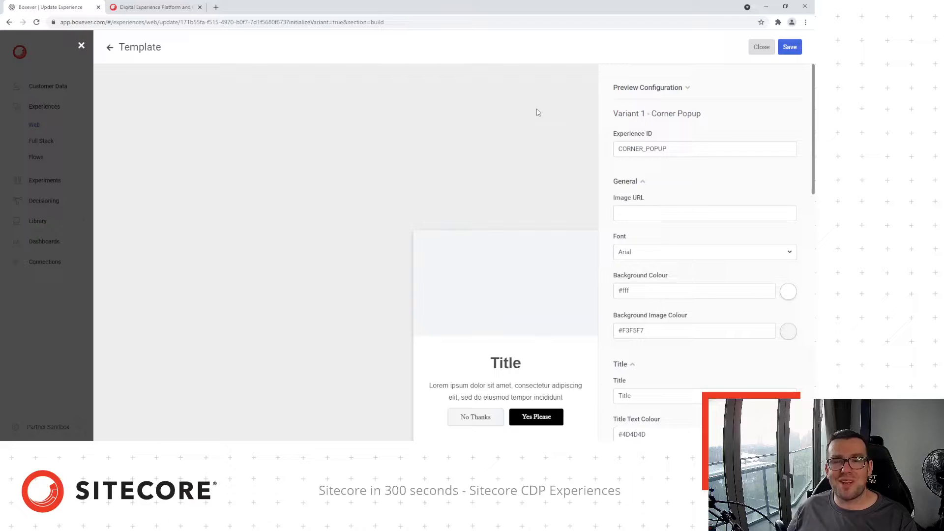
# Paste the red envelope image URL and set the title 'Chinese New Year sale is now on!'
pyautogui.click(662, 207)
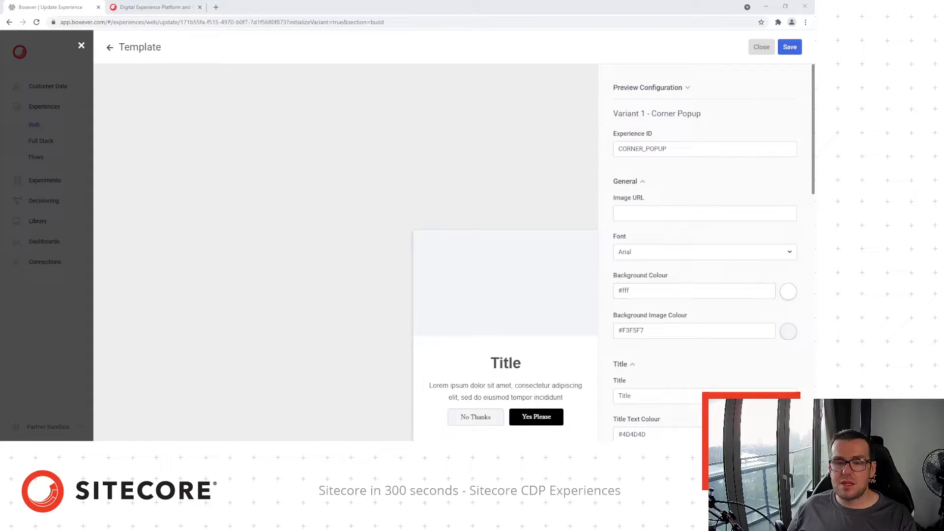
pyautogui.click(650, 212)
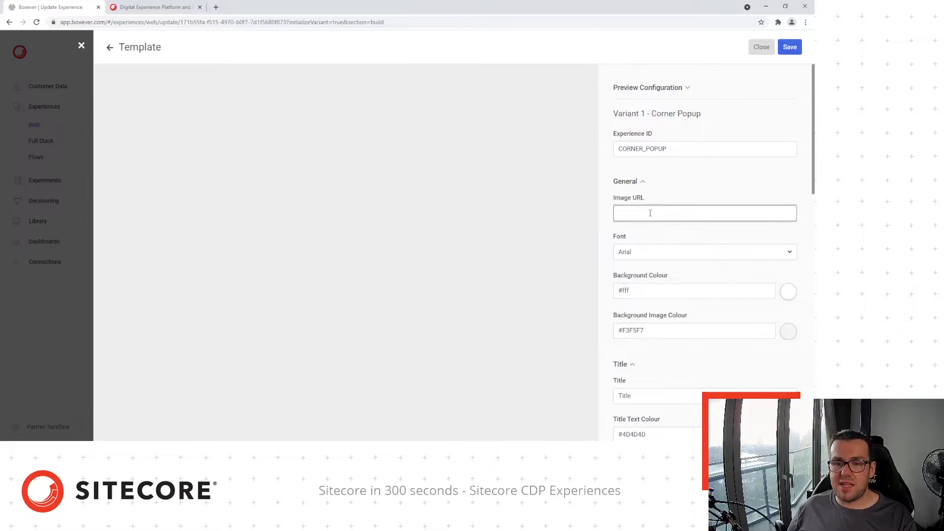
pyautogui.hotkey('ctrl', 'v')
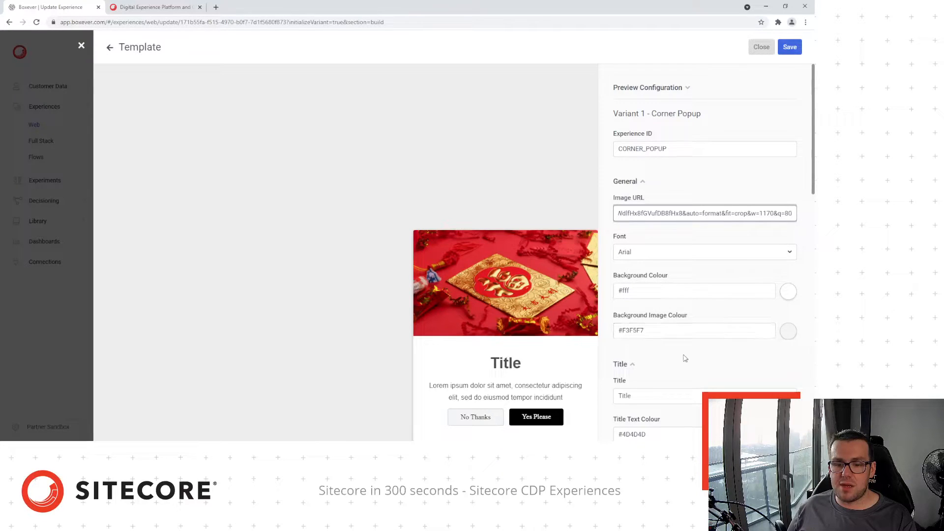
pyautogui.scroll(-2, 684, 358)
pyautogui.moveTo(633, 312); pyautogui.dragTo(568, 313)
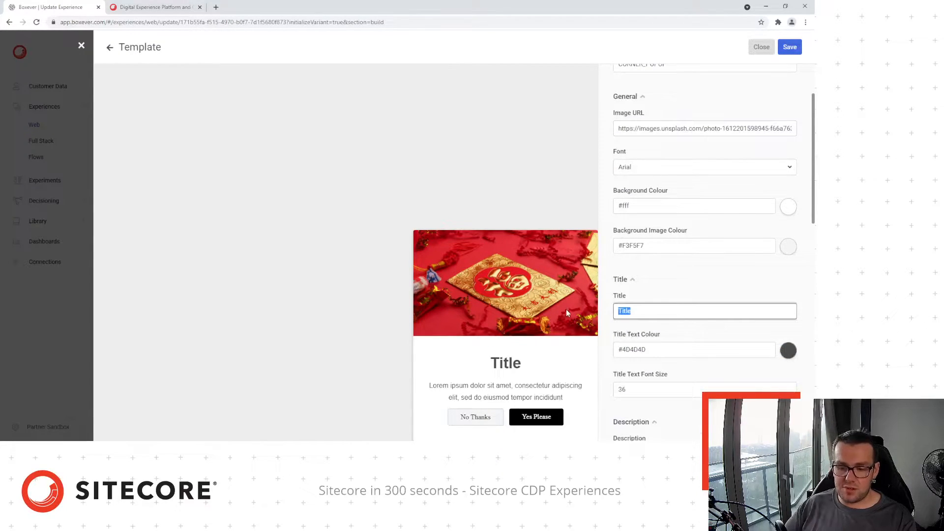
pyautogui.write('Chin')
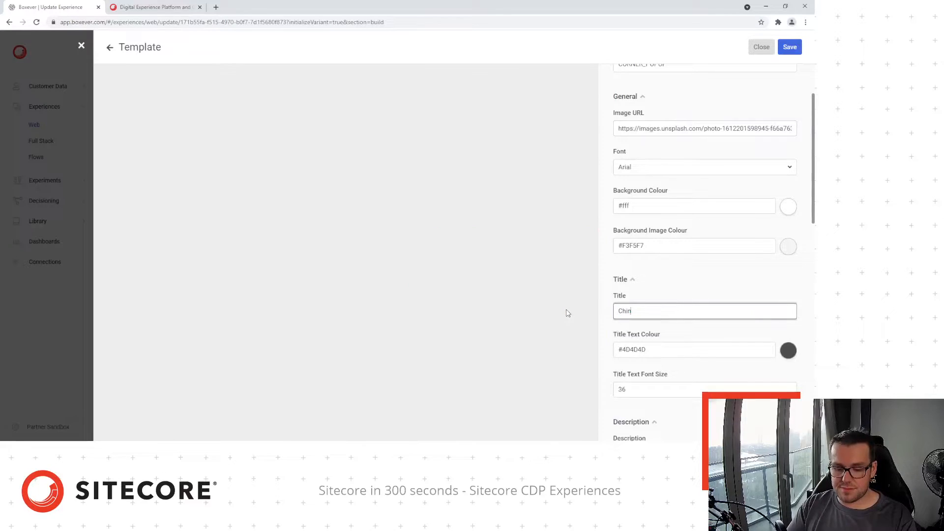
pyautogui.write('ese ')
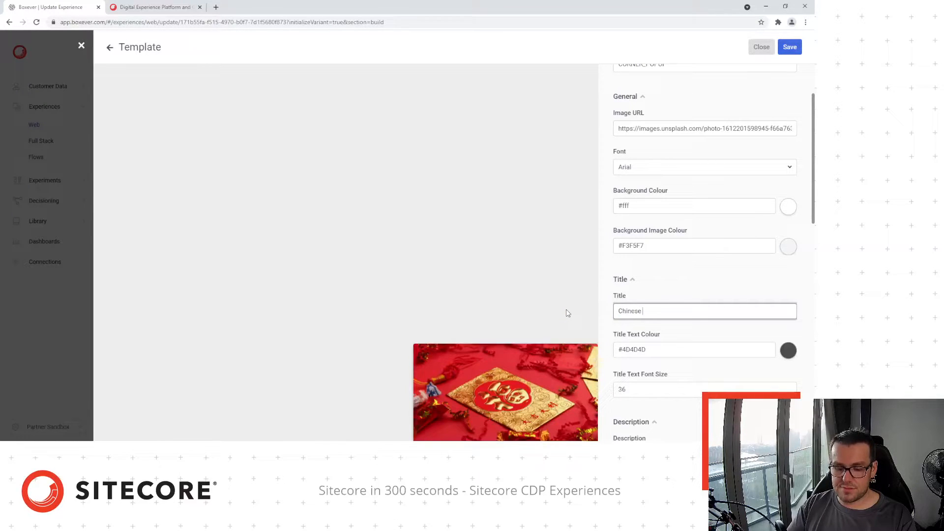
pyautogui.write('New Year')
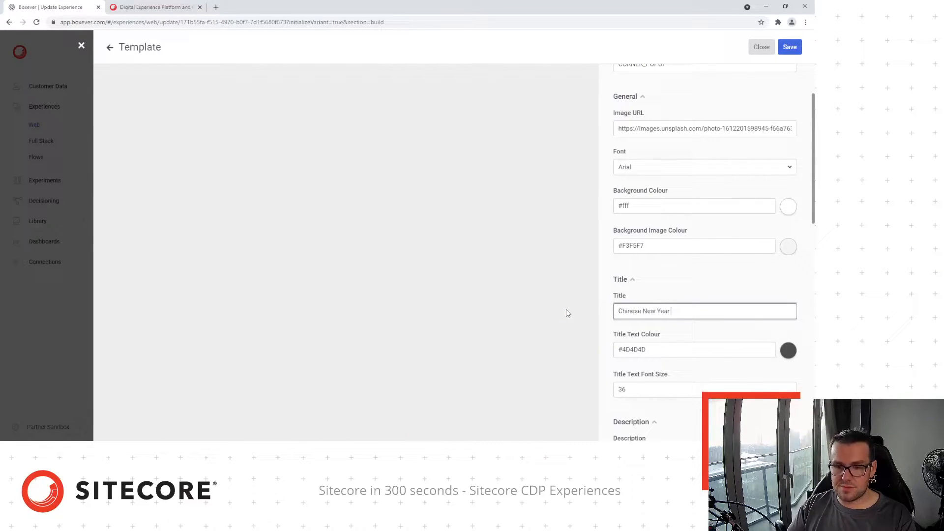
pyautogui.write(' sale i')
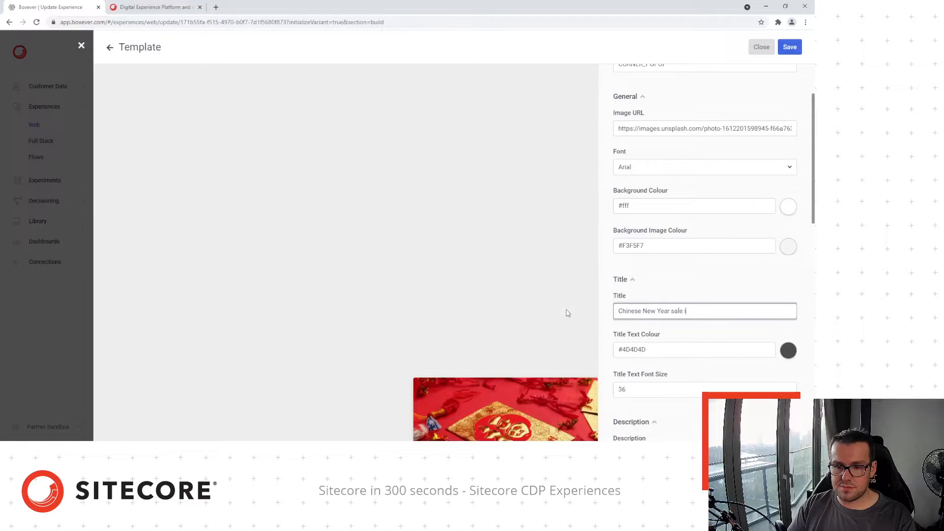
pyautogui.write('s now on!')
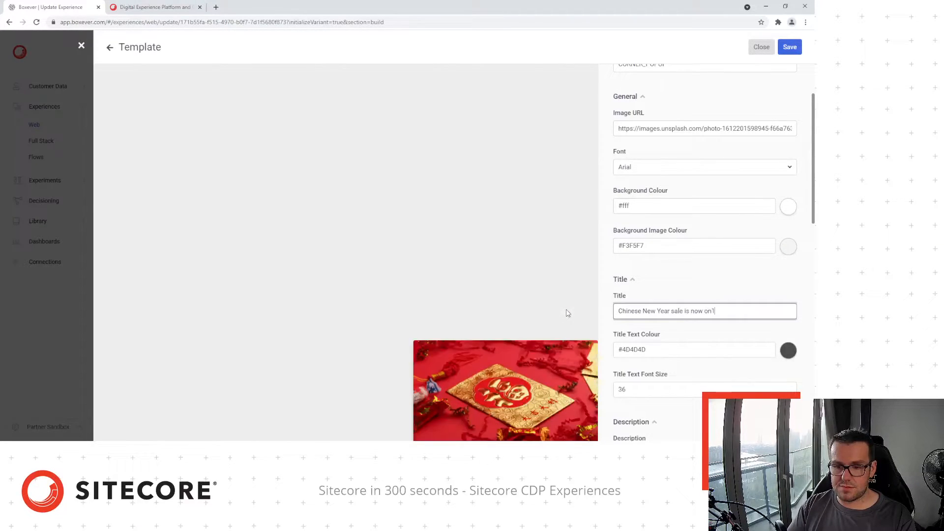
# Replace the description with 'Browse our Chinese New Year sale with our collection discounted up to 40% off!'
pyautogui.scroll(-6, 756, 270)
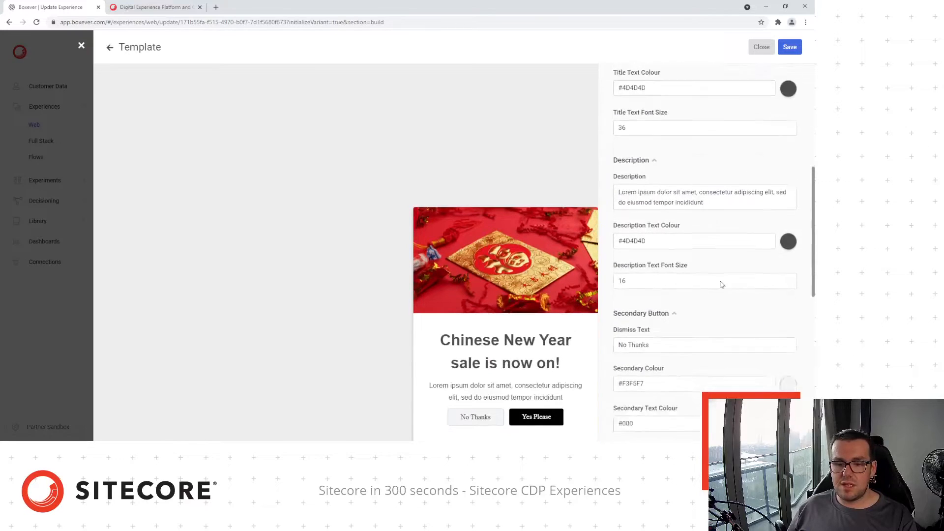
pyautogui.click(707, 166)
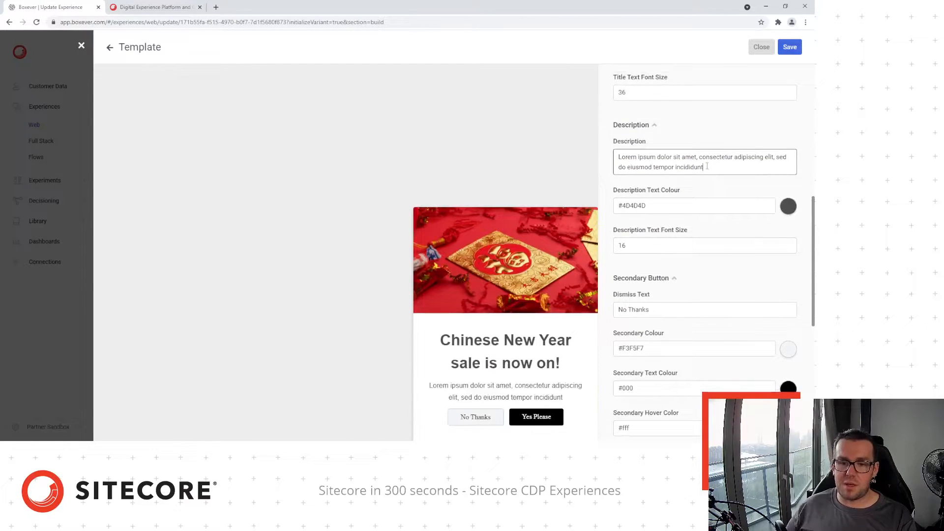
pyautogui.hotkey('ctrl', 'a')
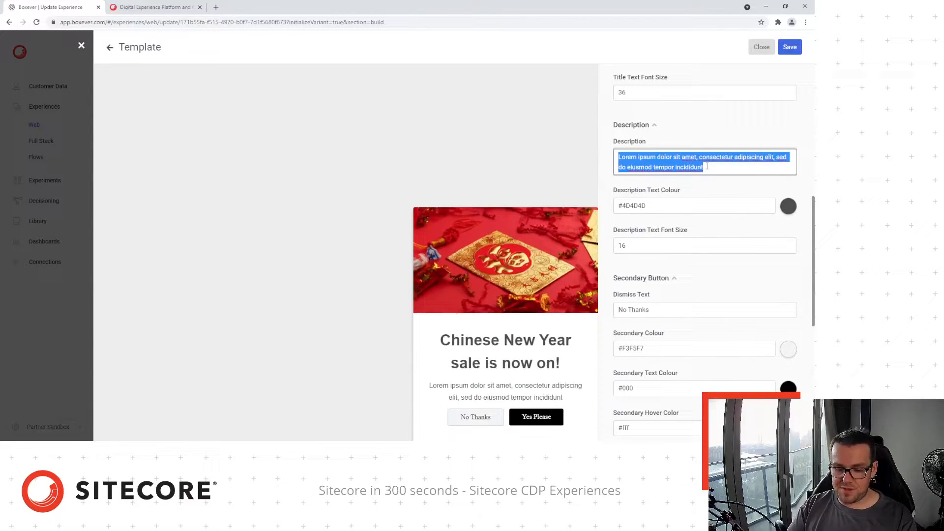
pyautogui.write('Browse ')
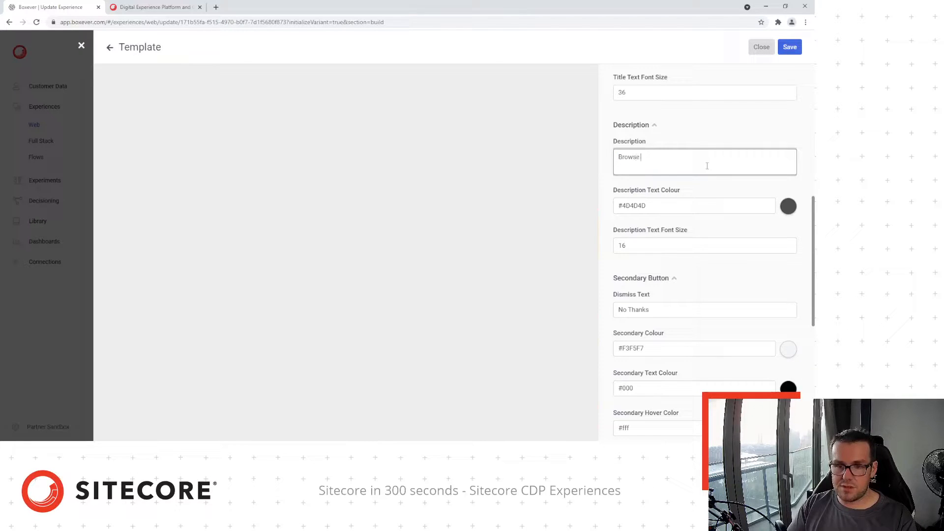
pyautogui.write('ou')
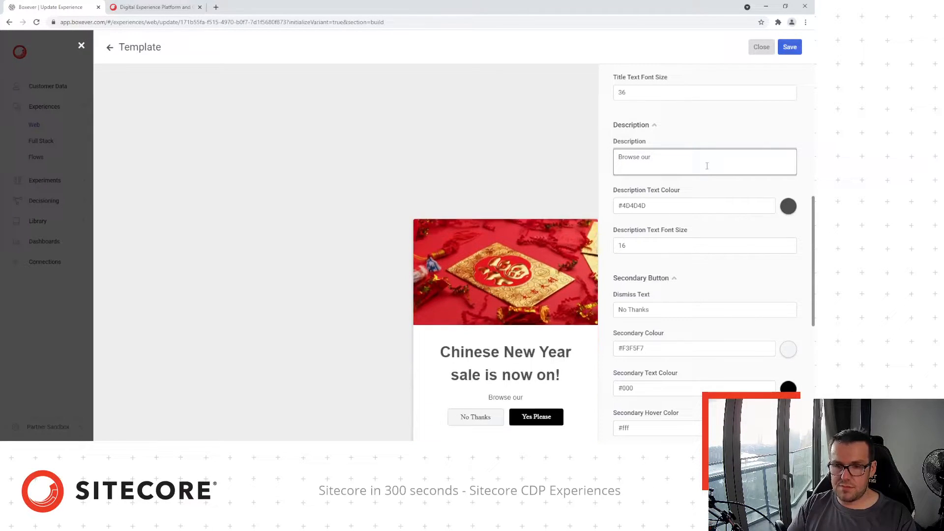
pyautogui.write('r Chinese New ')
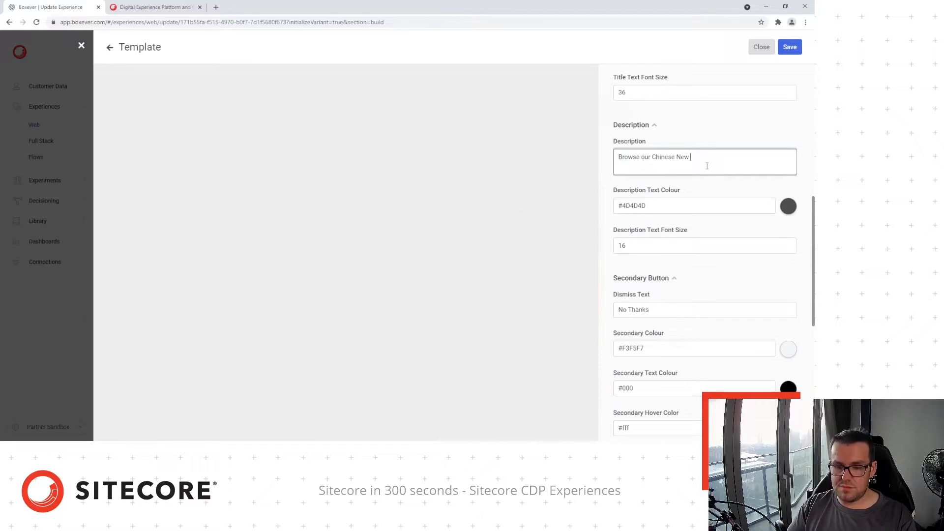
pyautogui.write('Year')
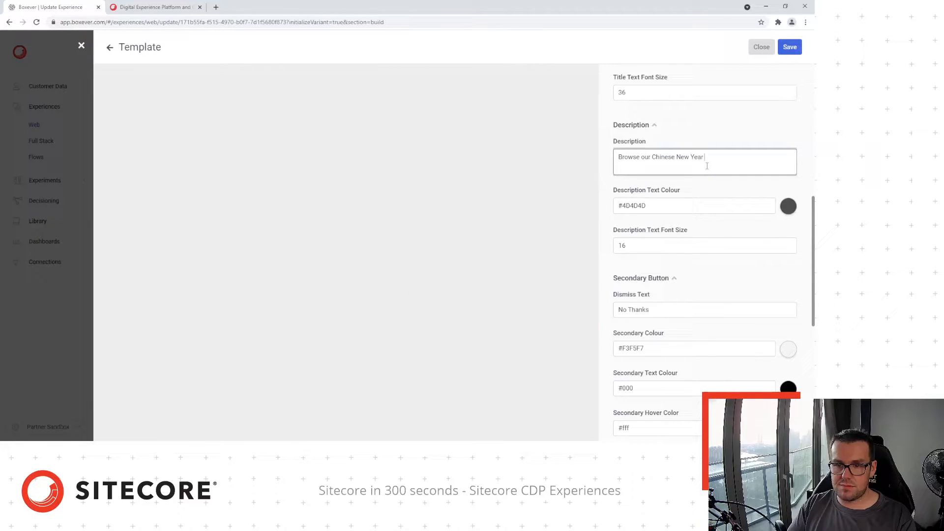
pyautogui.write(' sale with o')
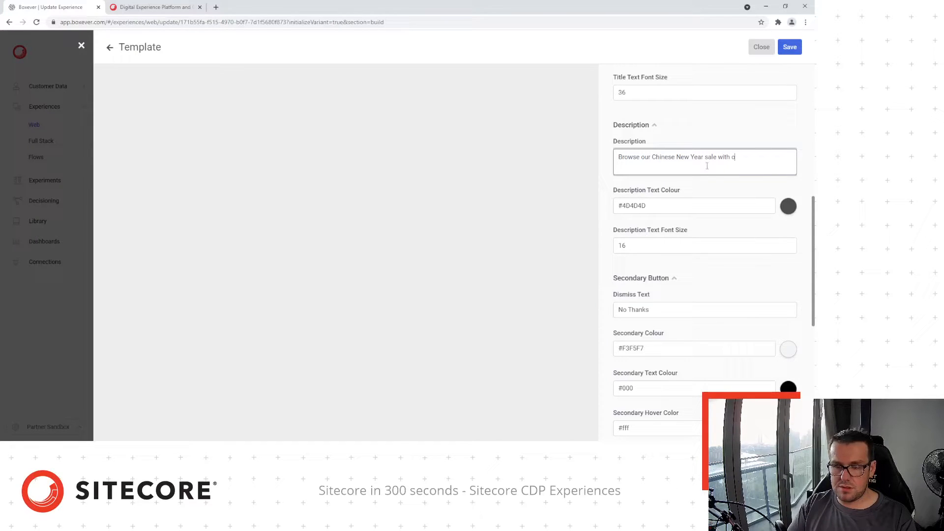
pyautogui.write('ur collection ')
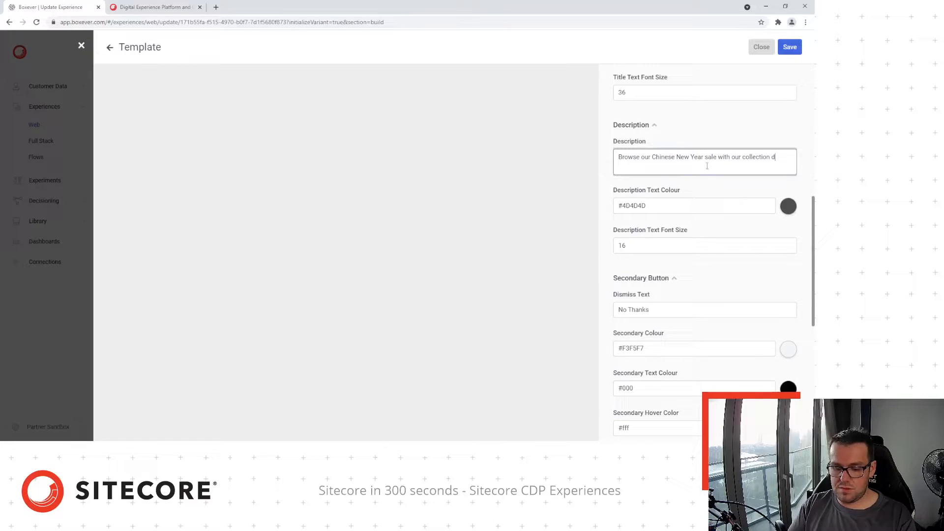
pyautogui.write('discounted up to 40% off!')
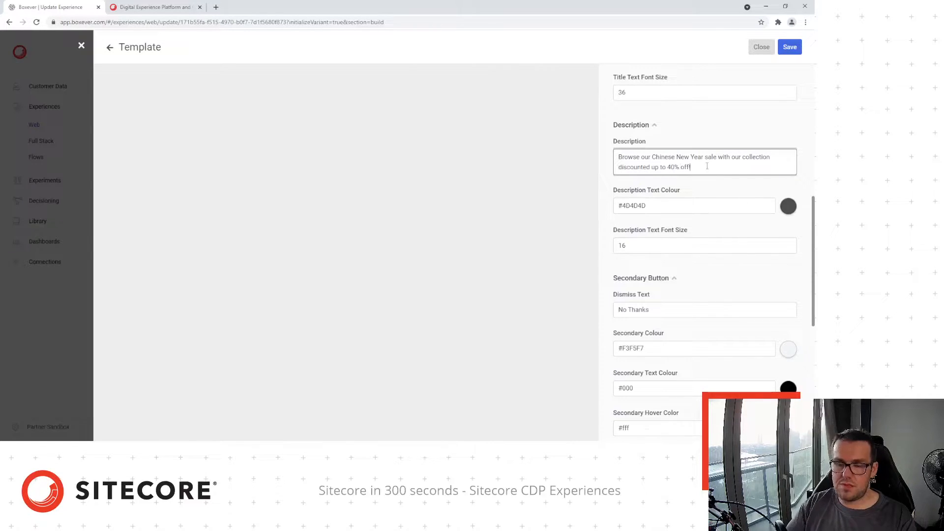
pyautogui.scroll(-3, 704, 170)
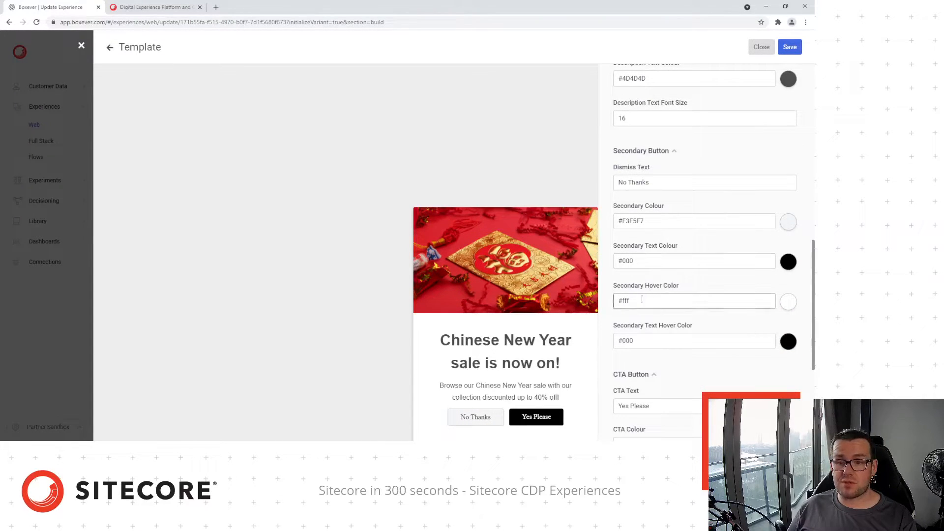
# Change the dismiss text from 'No Thanks' to 'Close' and the CTA text to 'Go to sale'
pyautogui.moveTo(683, 183); pyautogui.dragTo(588, 186)
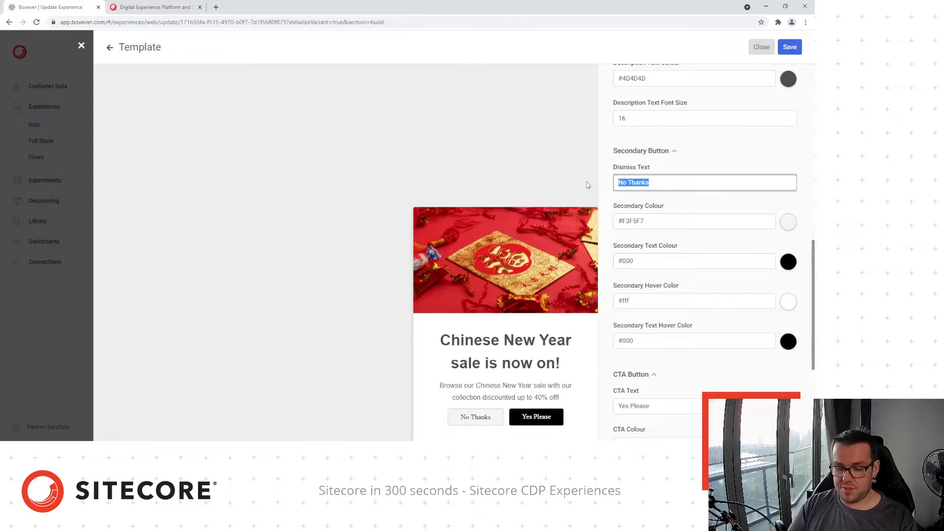
pyautogui.write('Close')
pyautogui.scroll(-1, 648, 182)
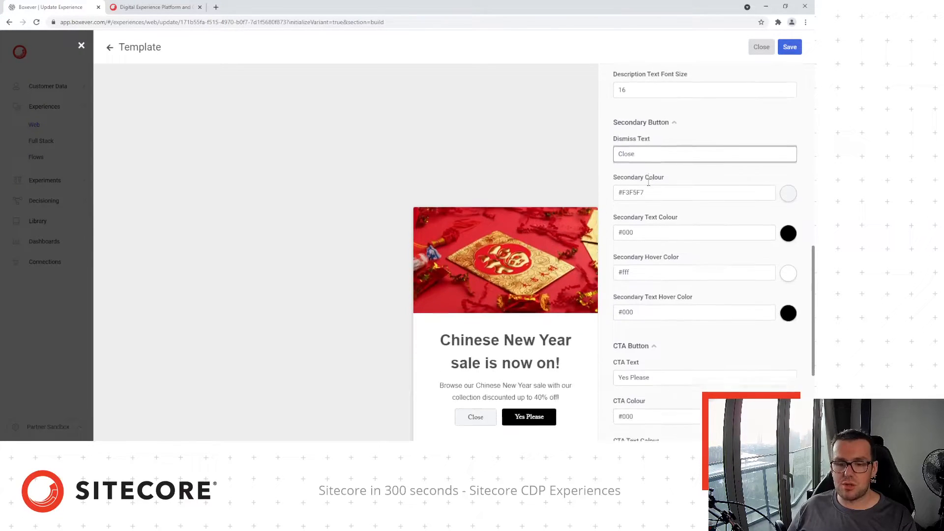
pyautogui.scroll(-2, 648, 183)
pyautogui.moveTo(688, 321); pyautogui.dragTo(537, 322)
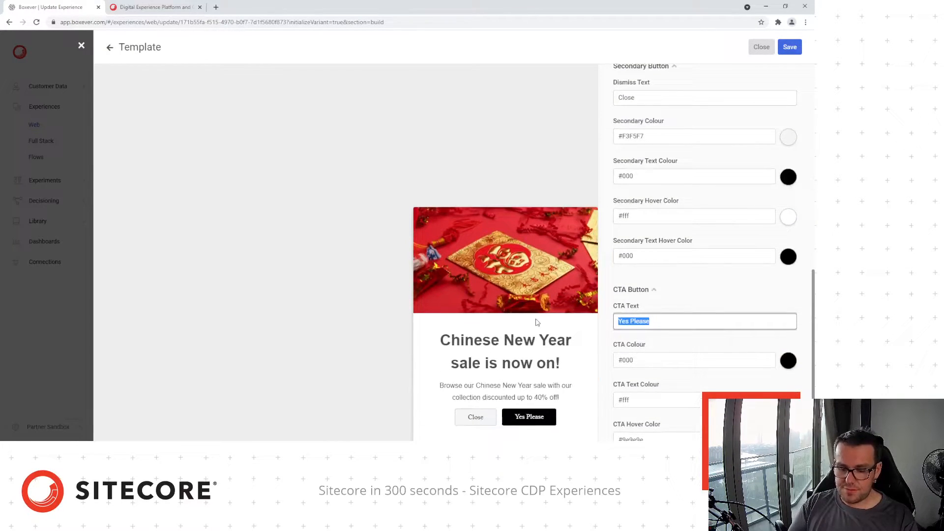
pyautogui.write('G')
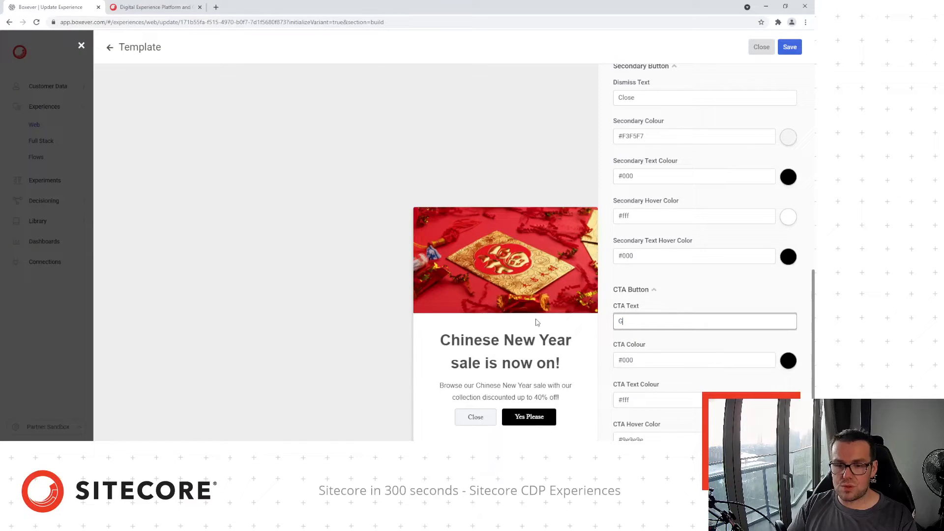
pyautogui.write('o to sale!')
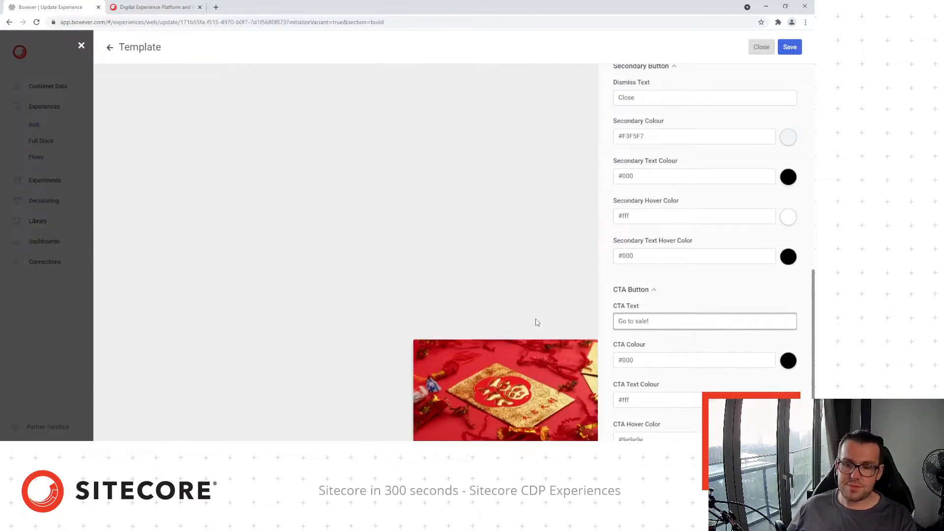
# Make the CTA button red and save the template
pyautogui.click(787, 362)
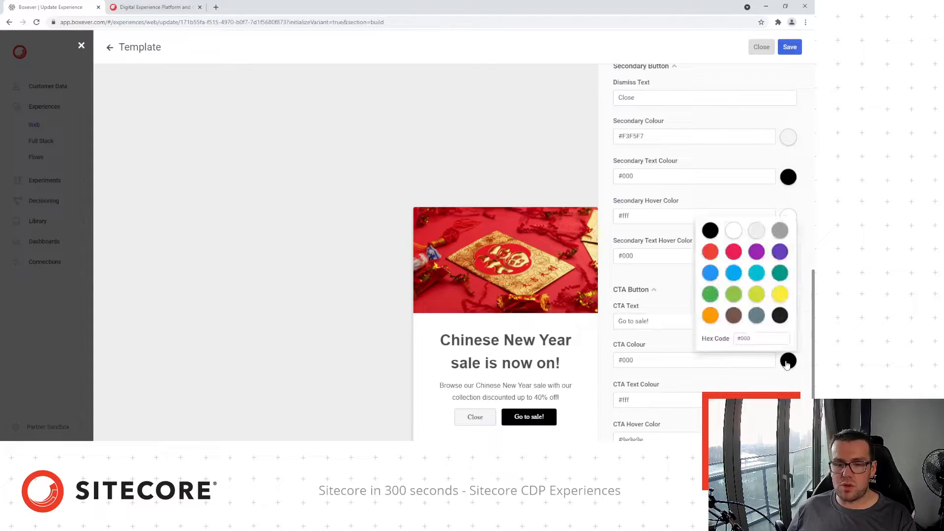
pyautogui.click(709, 251)
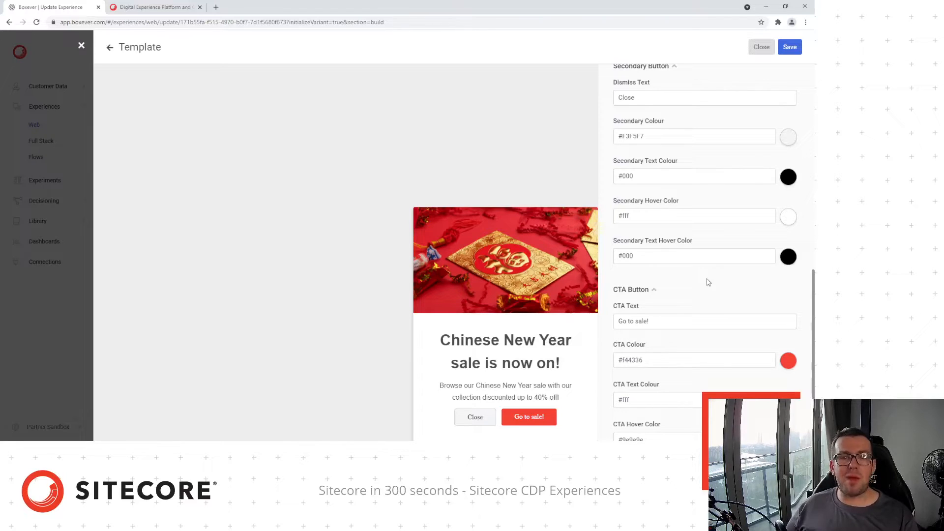
pyautogui.scroll(-1, 708, 282)
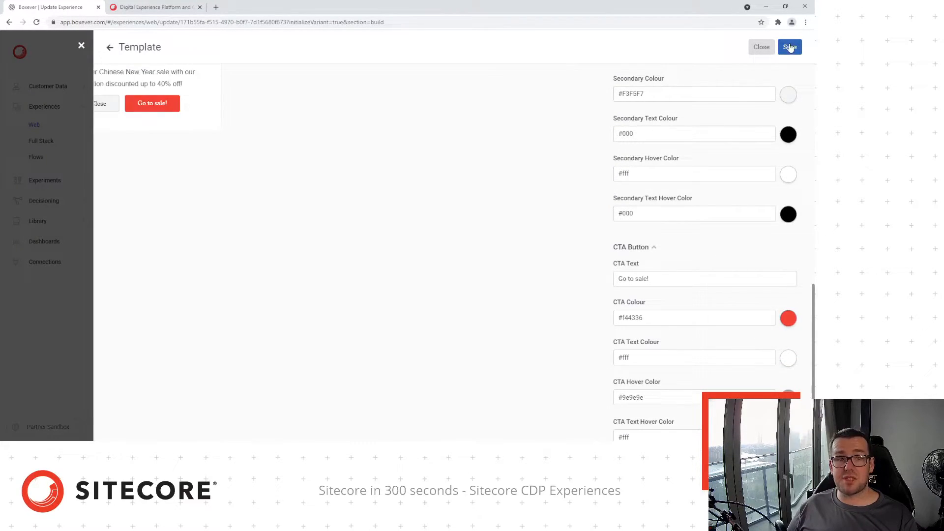
pyautogui.click(791, 47)
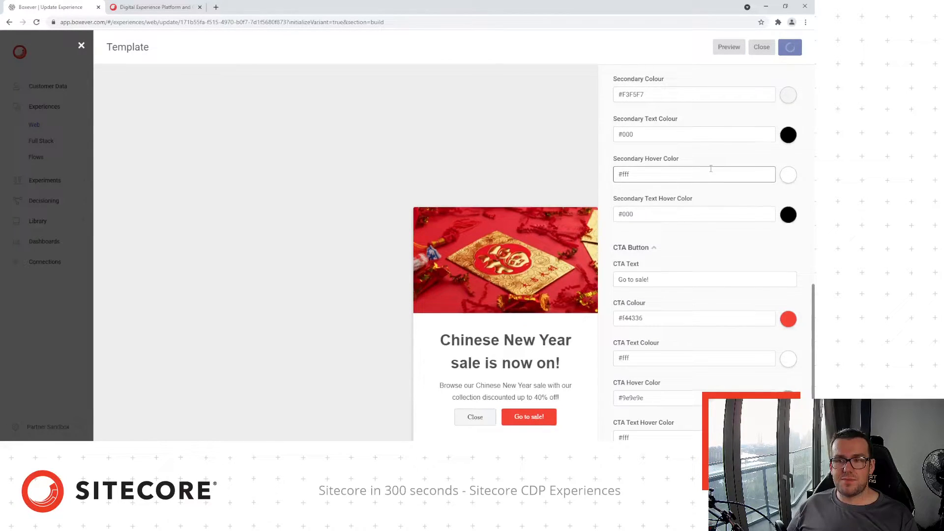
pyautogui.scroll(-2, 711, 169)
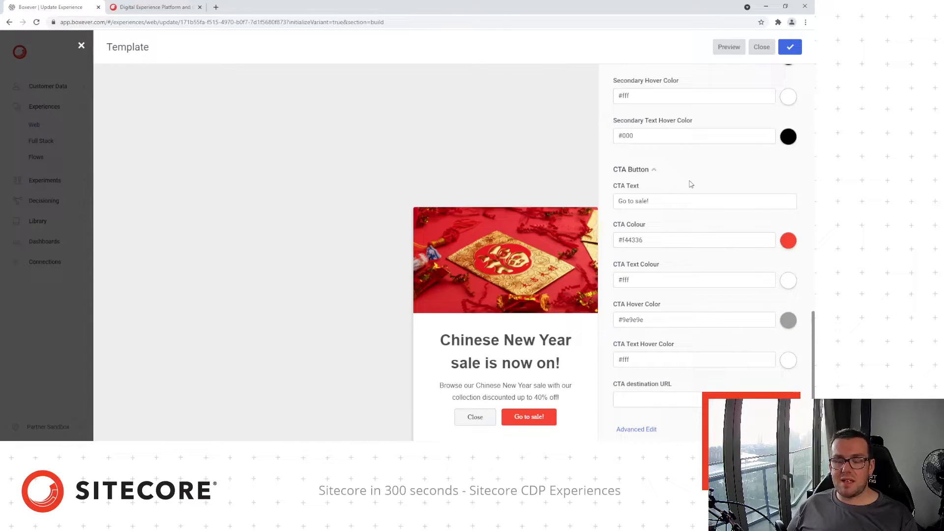
# Open Advanced Edit and review the popup's HTML, CSS, JavaScript and API code
pyautogui.click(636, 430)
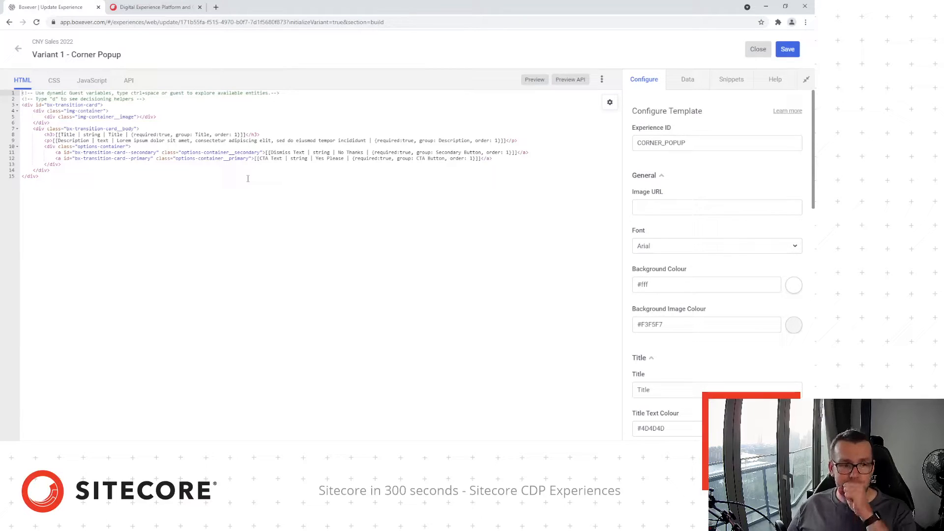
pyautogui.click(171, 180)
pyautogui.hotkey('ctrl', 'a')
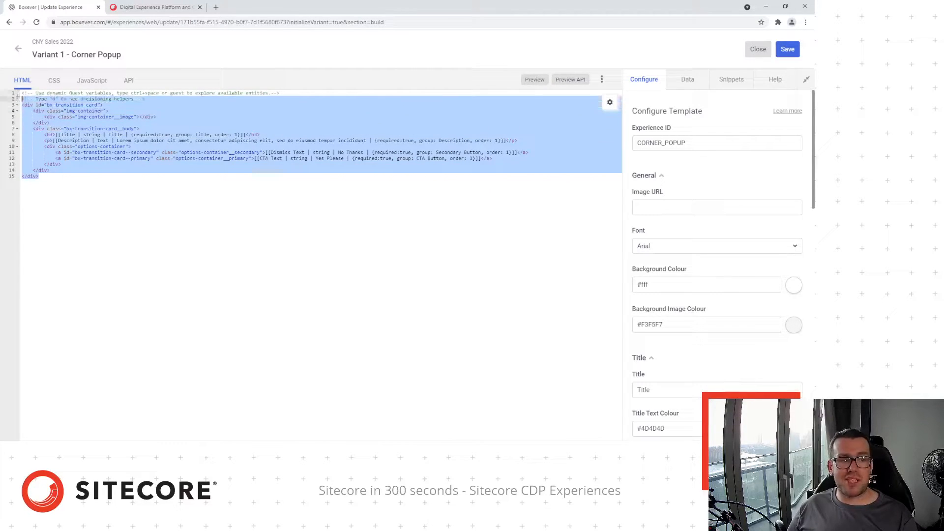
pyautogui.click(239, 206)
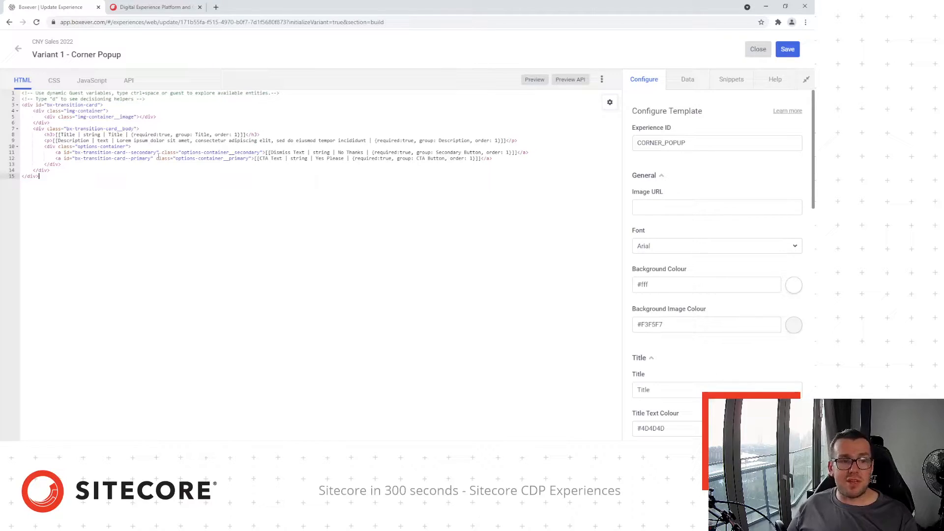
pyautogui.click(55, 82)
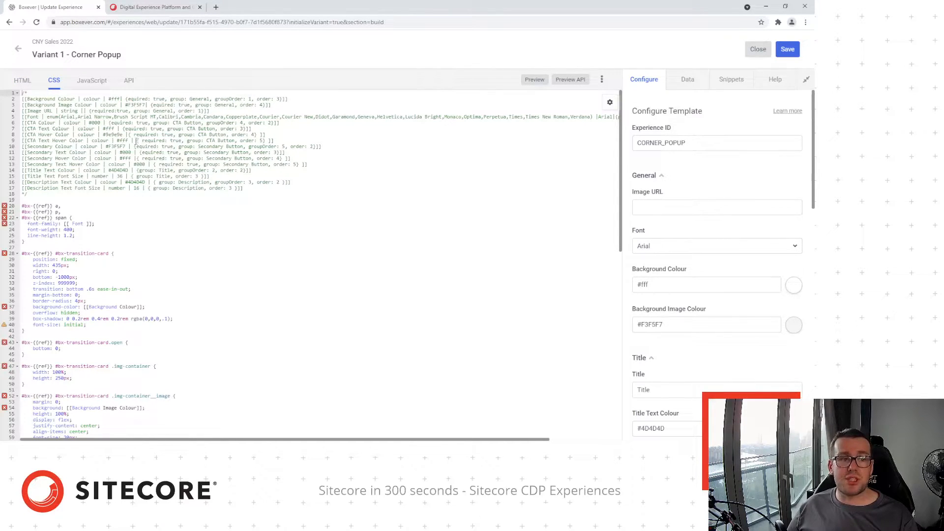
pyautogui.click(88, 81)
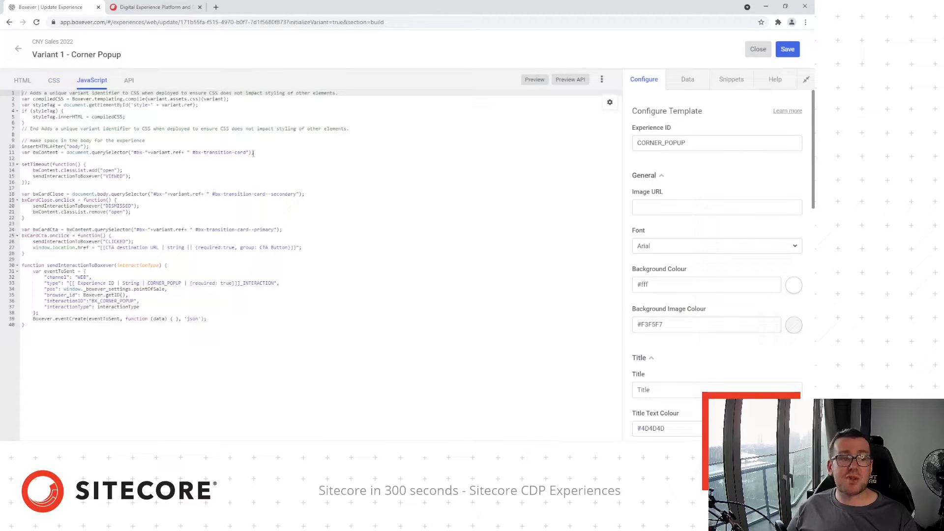
pyautogui.click(129, 82)
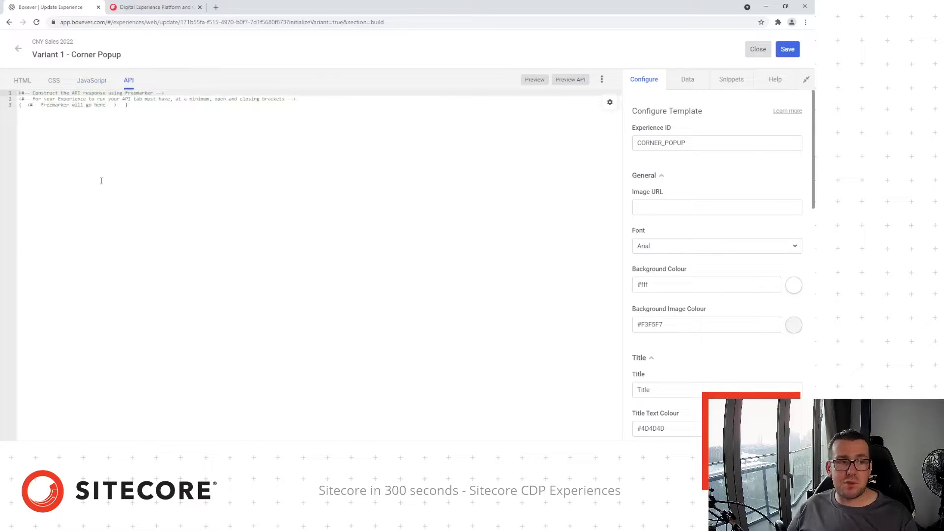
pyautogui.click(757, 51)
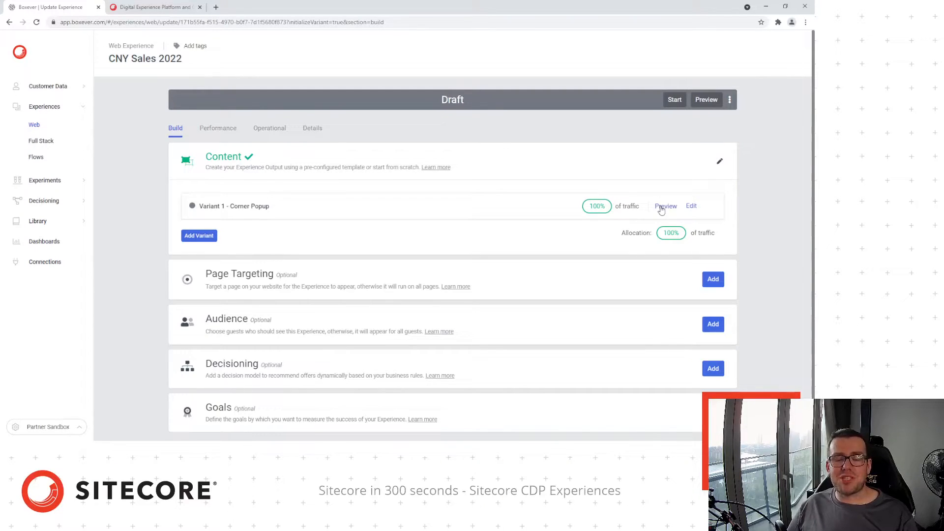
pyautogui.click(662, 208)
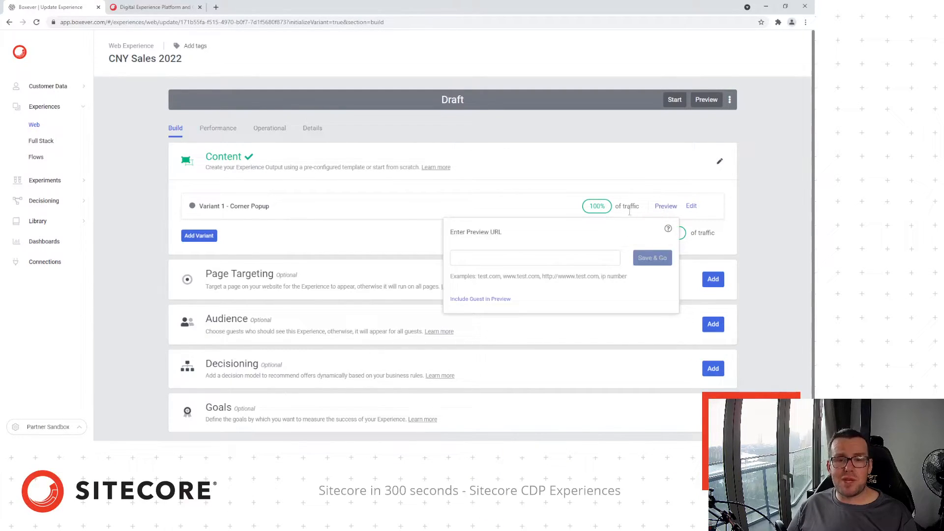
pyautogui.click(573, 257)
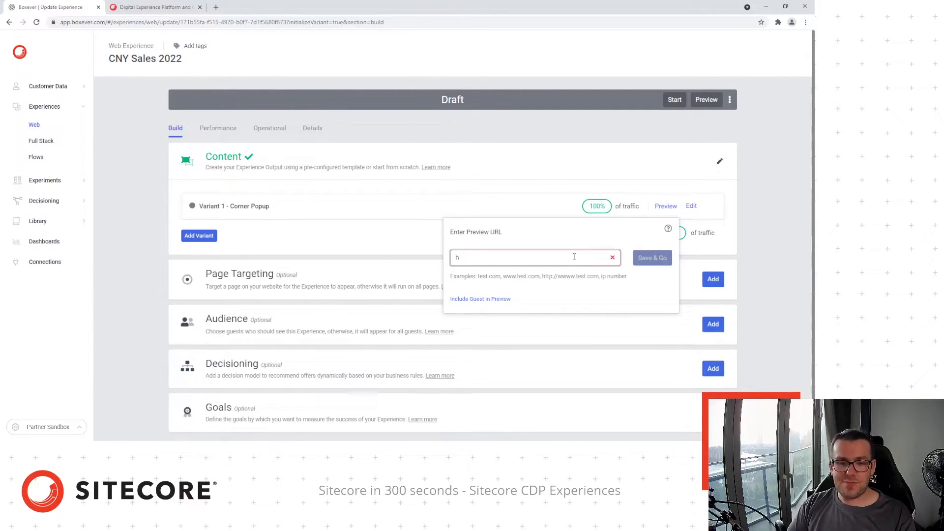
pyautogui.write('h')
pyautogui.press('BackSpace')
pyautogui.write('https://sitecore.com')
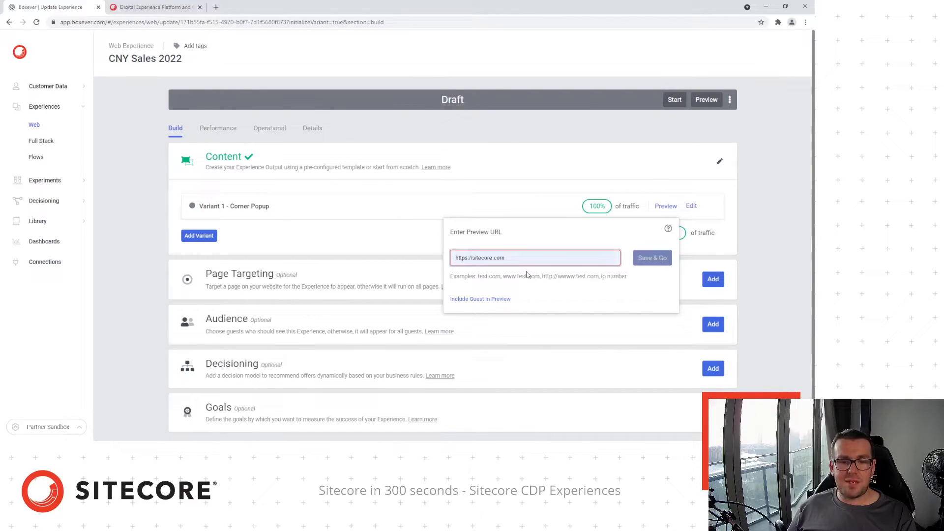
pyautogui.click(656, 260)
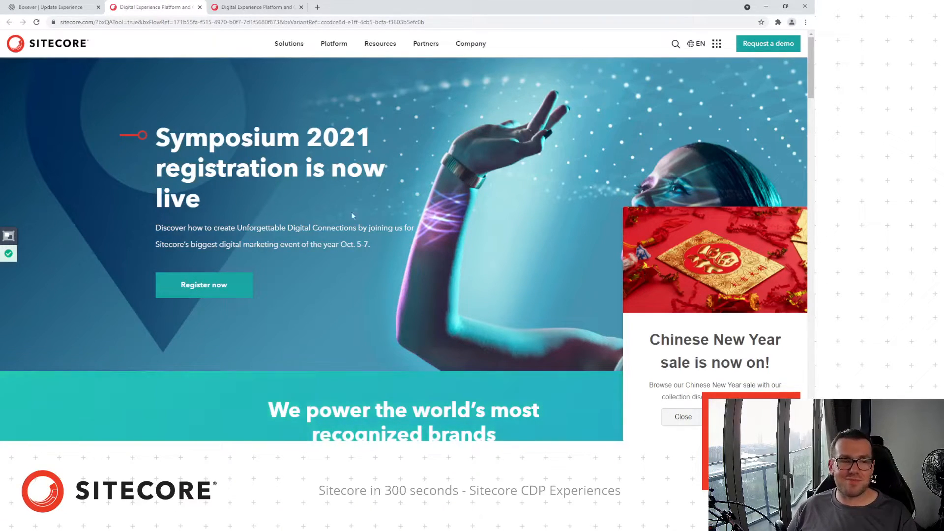
# Open the QA Tool panel on sitecore.com, check the green results, then minimize it
pyautogui.click(8, 239)
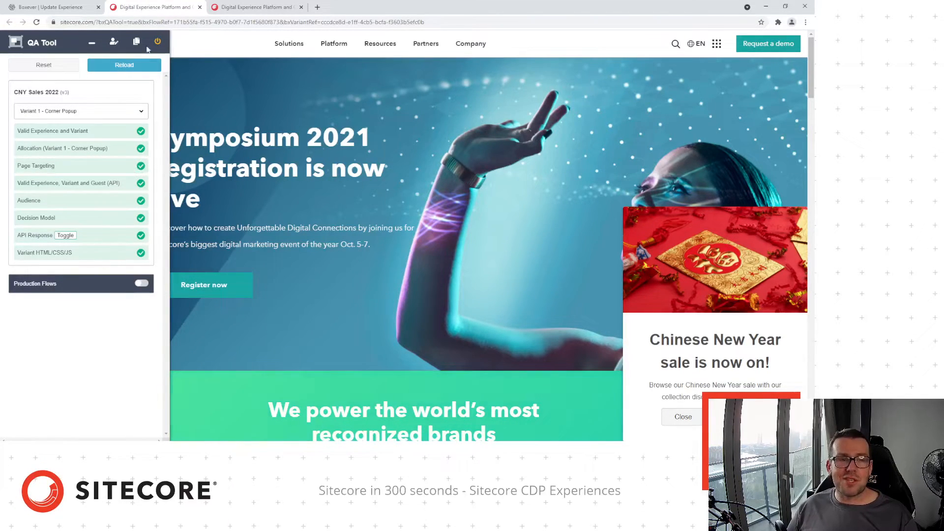
pyautogui.click(92, 43)
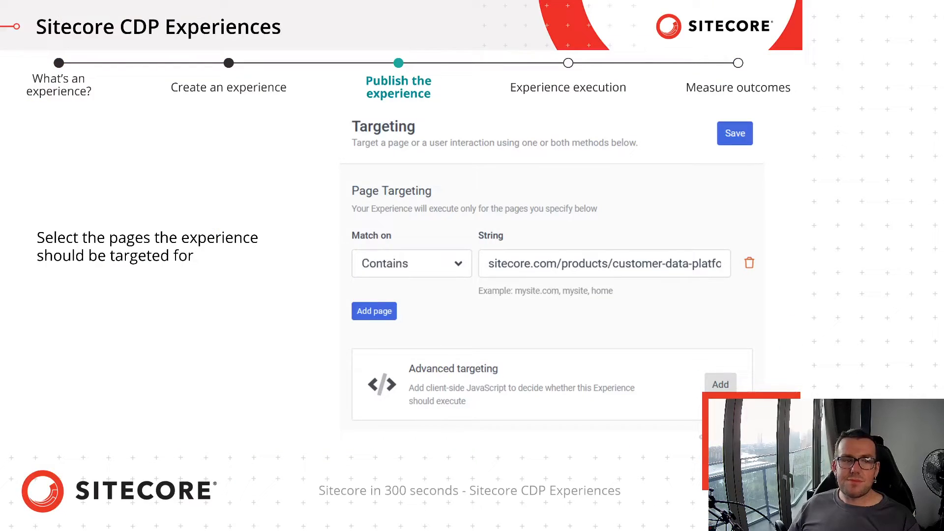
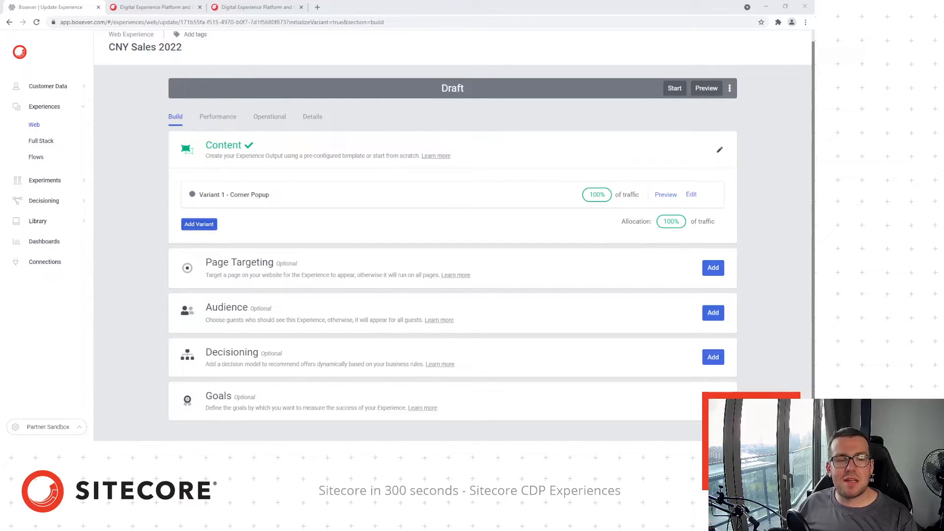
# Bring the browser window showing the CNY Sales 2022 experience into focus
pyautogui.click(137, 206)
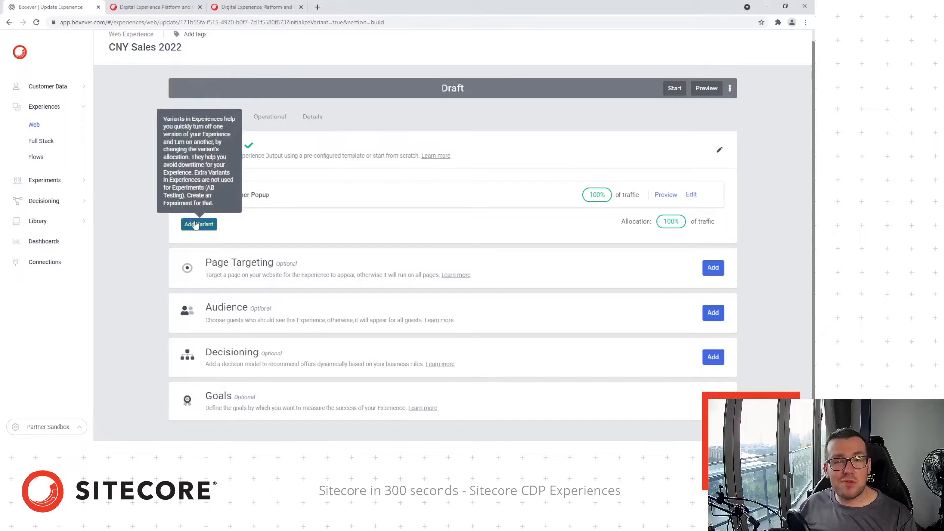
# Duplicate the Corner Popup variant as a new variant titled 'Variant Lanterns'
pyautogui.click(195, 224)
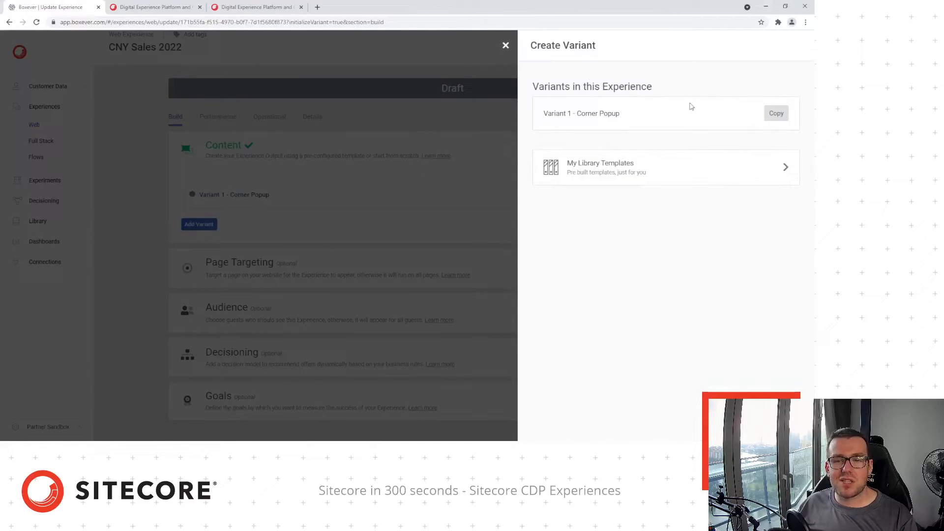
pyautogui.click(770, 113)
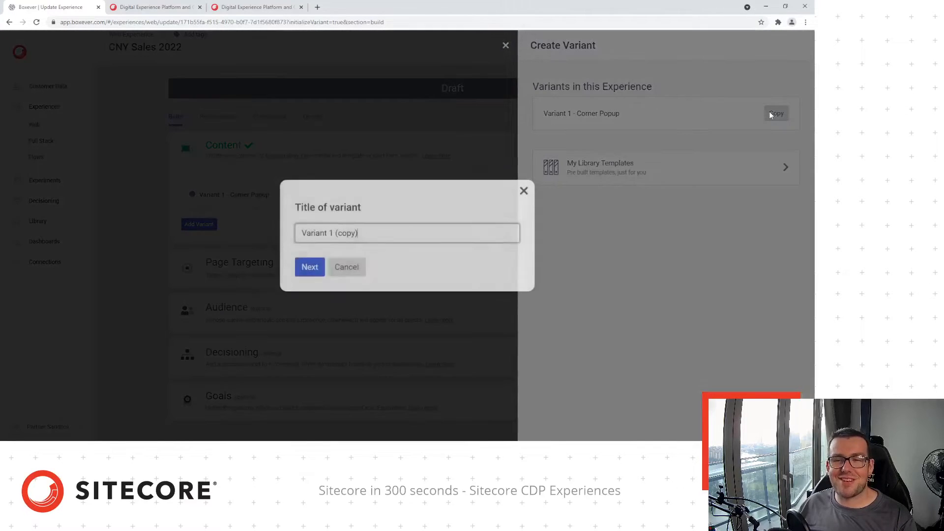
pyautogui.moveTo(359, 234); pyautogui.dragTo(329, 235)
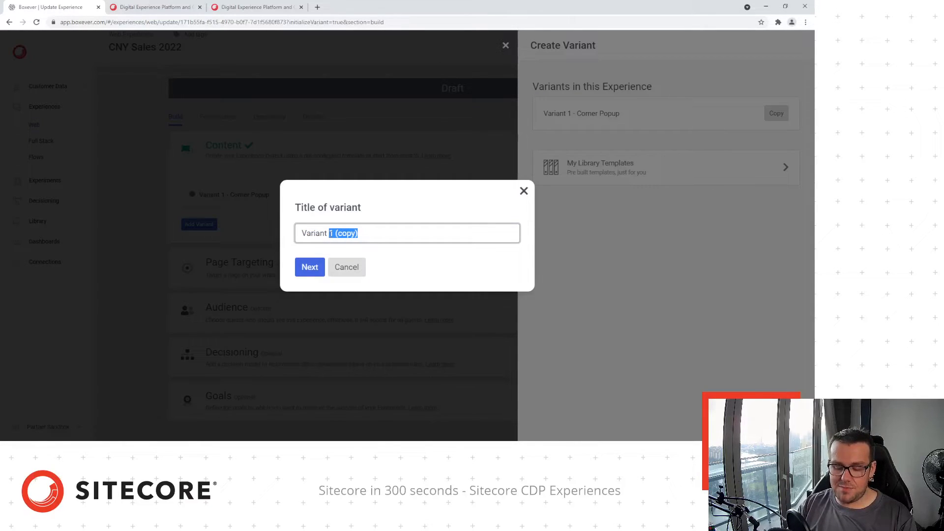
pyautogui.write('Lantenrs')
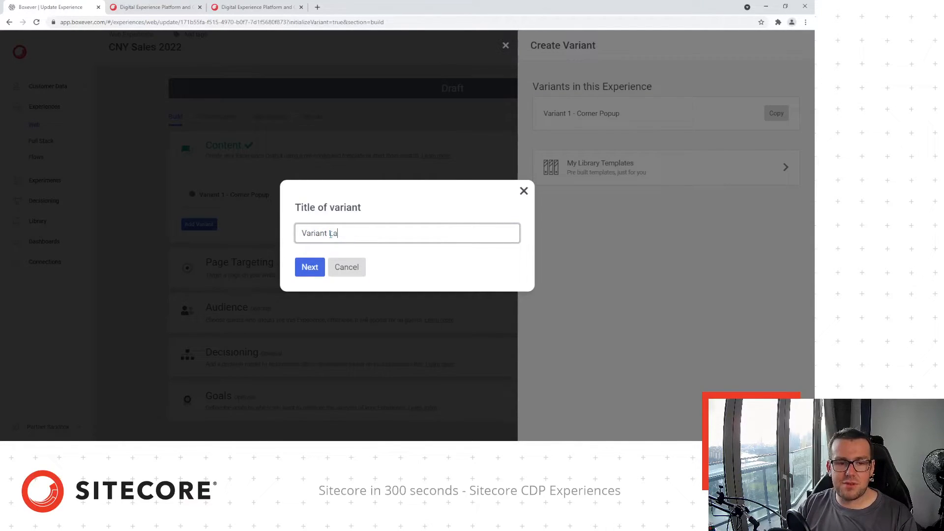
pyautogui.press('BackSpace')
pyautogui.press('BackSpace')
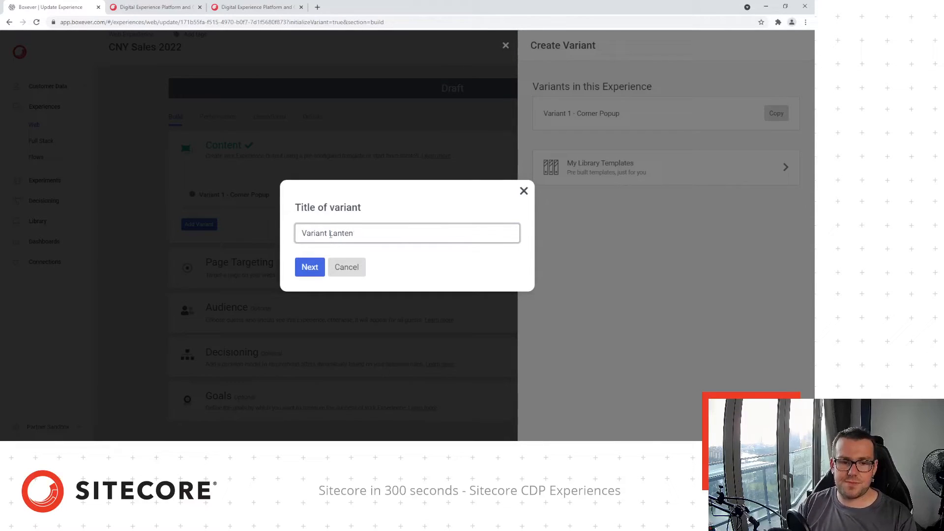
pyautogui.write('rns')
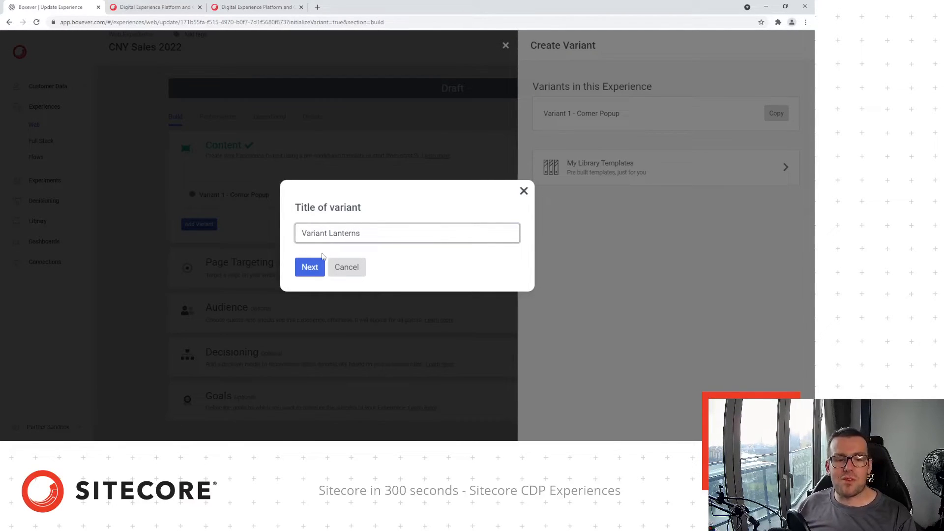
pyautogui.click(310, 268)
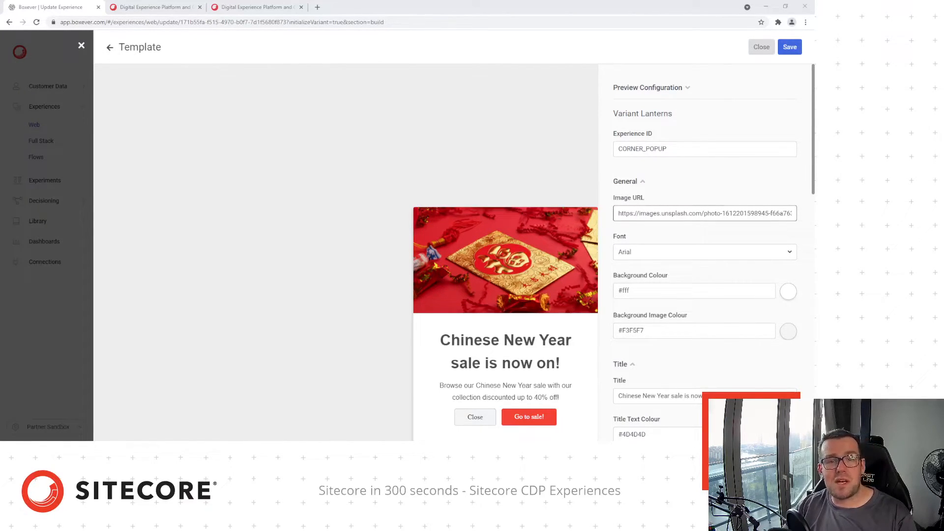
# Replace Variant Lanterns' image URL with the red lanterns photo and save the template
pyautogui.click(697, 209)
pyautogui.hotkey('ctrl', 'a')
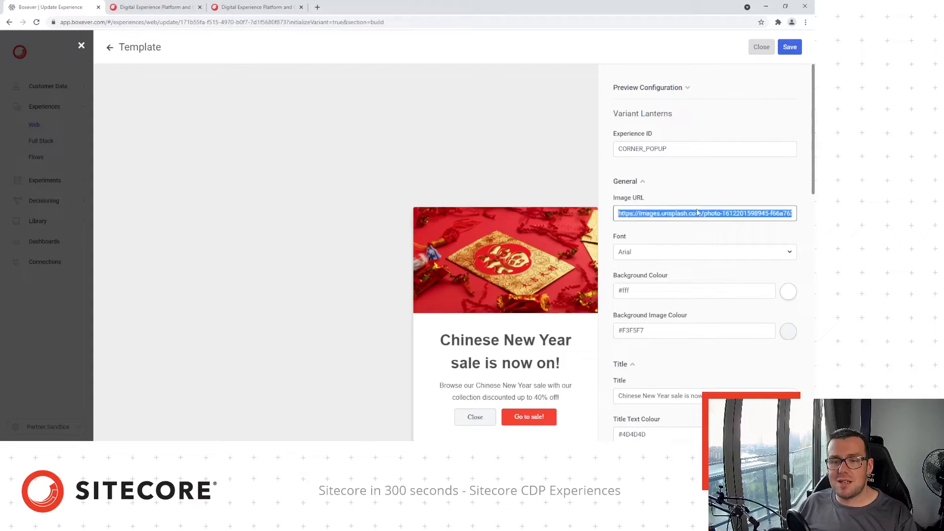
pyautogui.hotkey('ctrl', 'v')
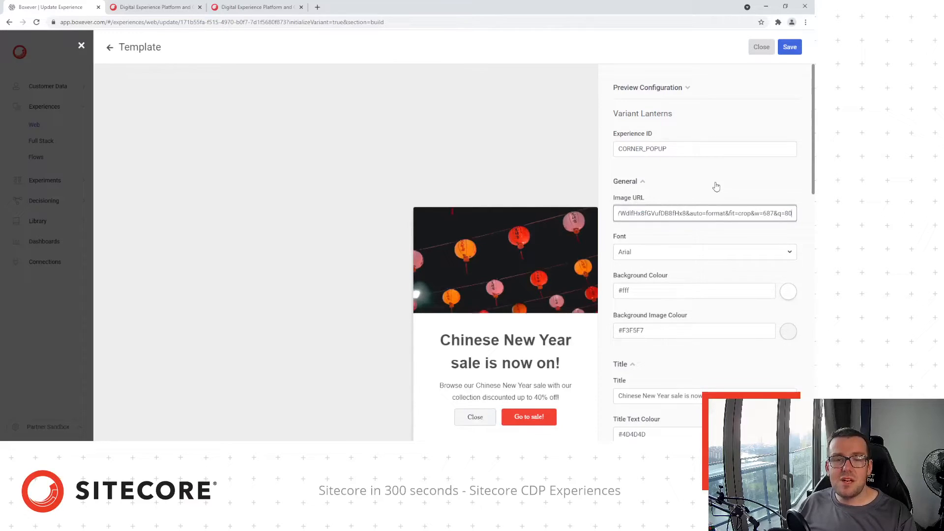
pyautogui.click(793, 52)
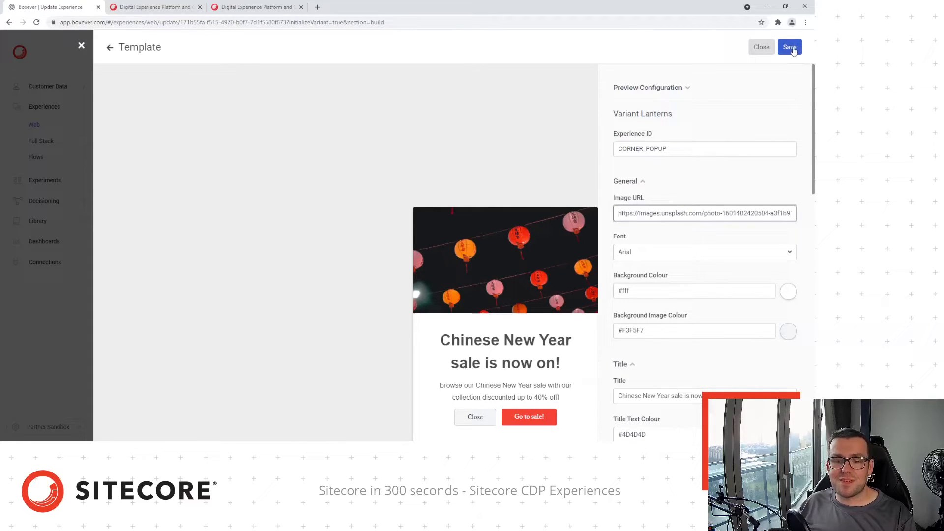
pyautogui.click(793, 51)
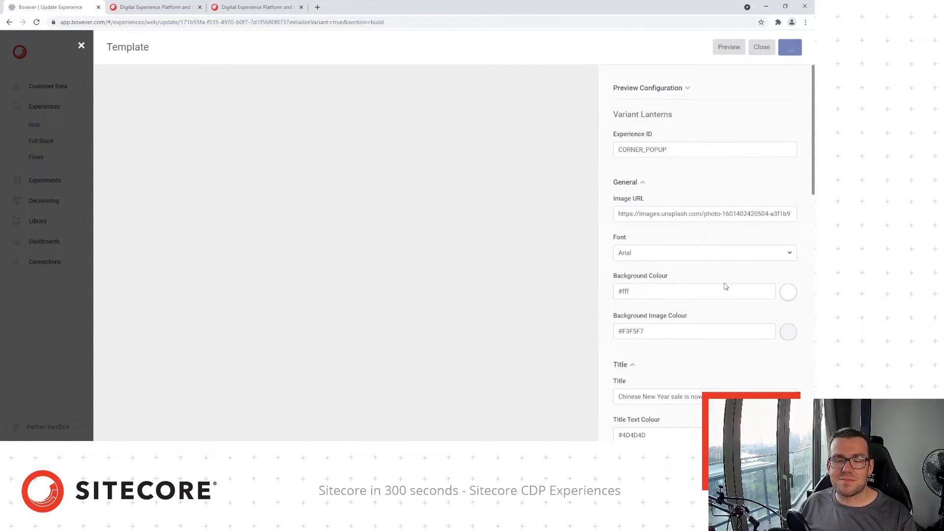
pyautogui.click(762, 47)
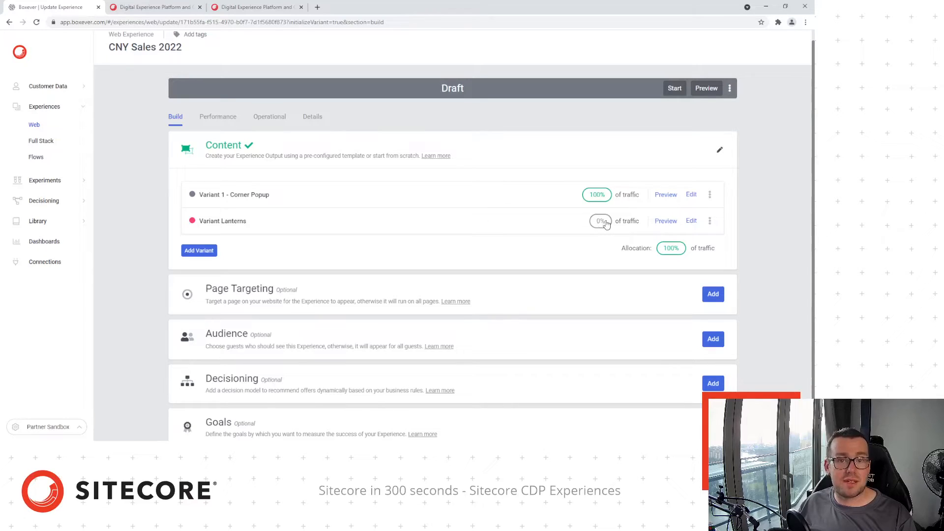
# Distribute traffic evenly, 50% each to Corner Popup and Variant Lanterns, and save
pyautogui.click(600, 222)
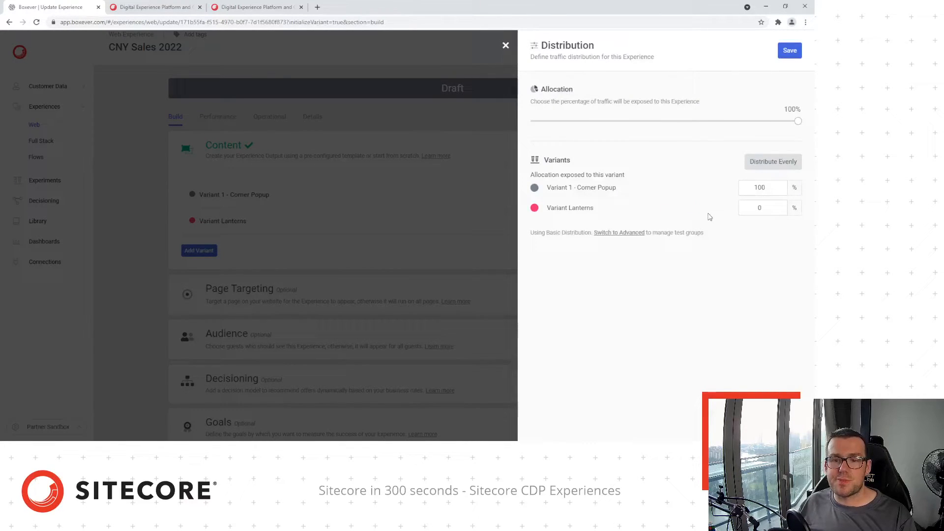
pyautogui.click(773, 161)
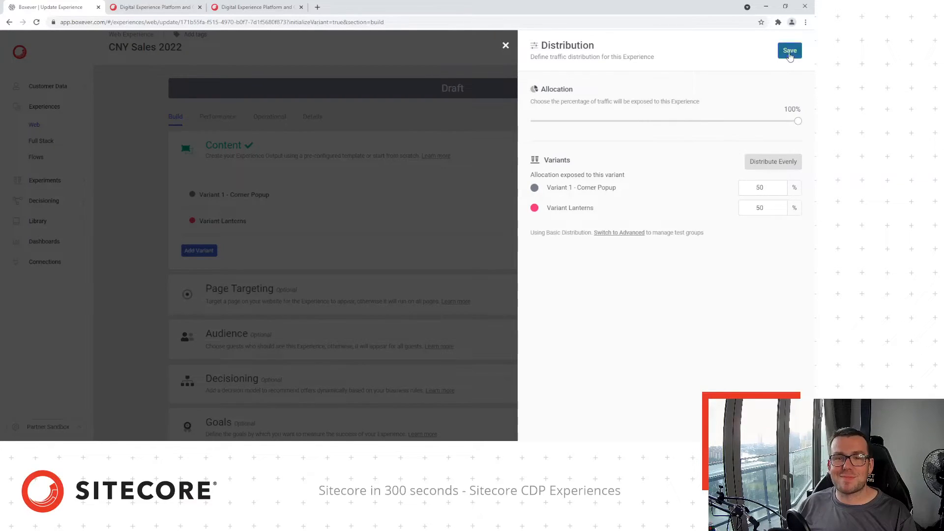
pyautogui.click(790, 51)
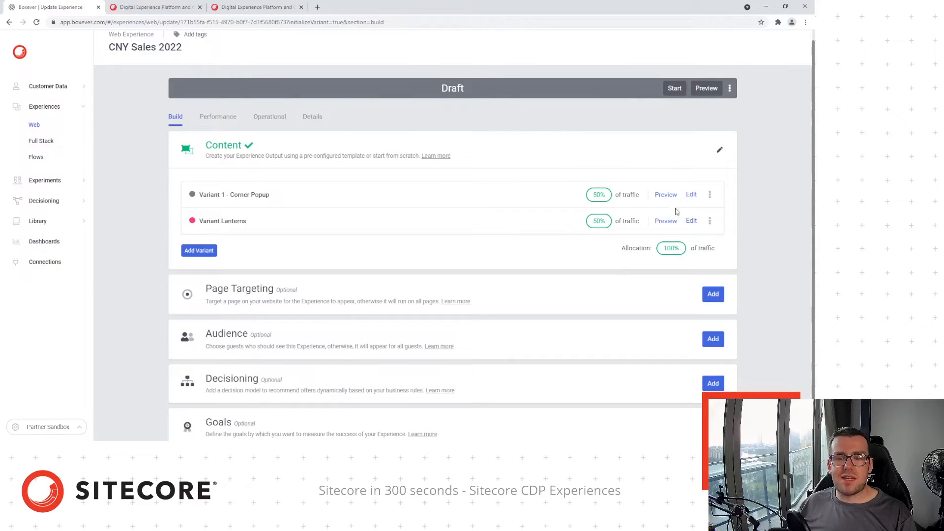
pyautogui.click(708, 88)
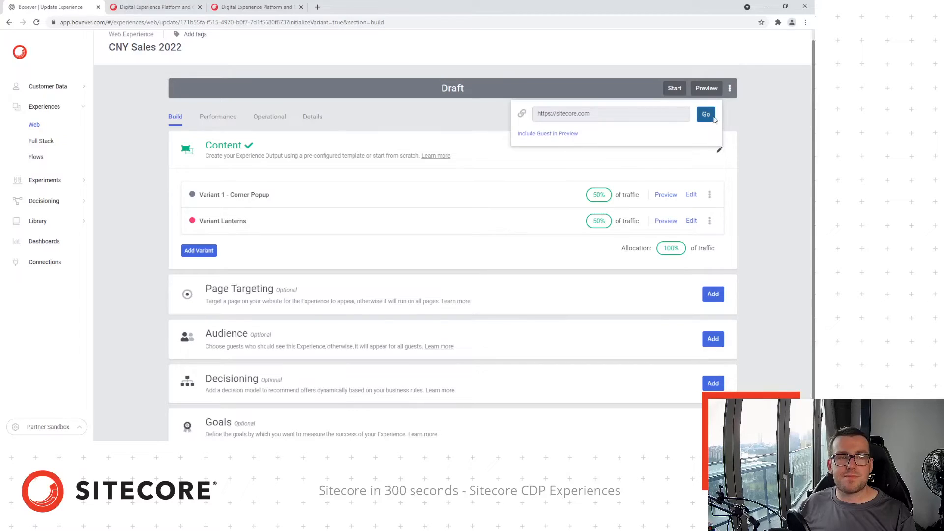
pyautogui.click(706, 114)
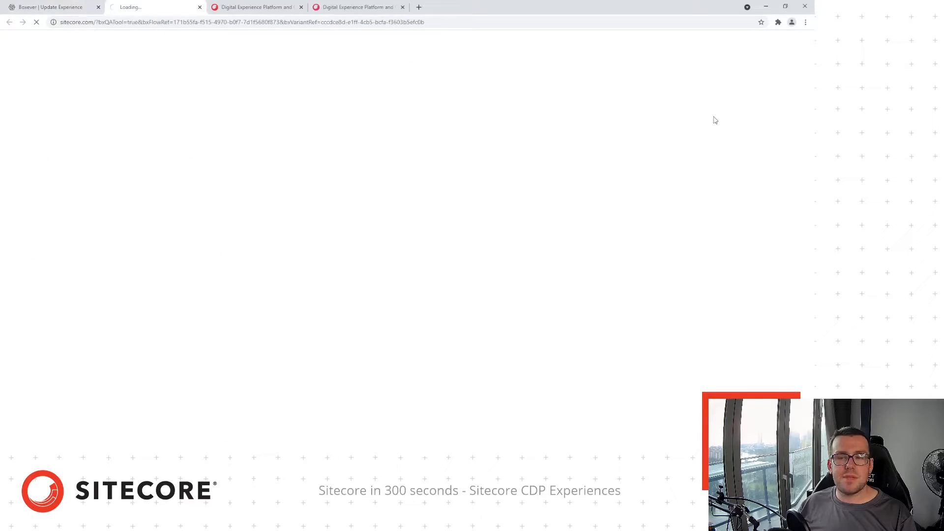
pyautogui.click(302, 7)
pyautogui.click(301, 7)
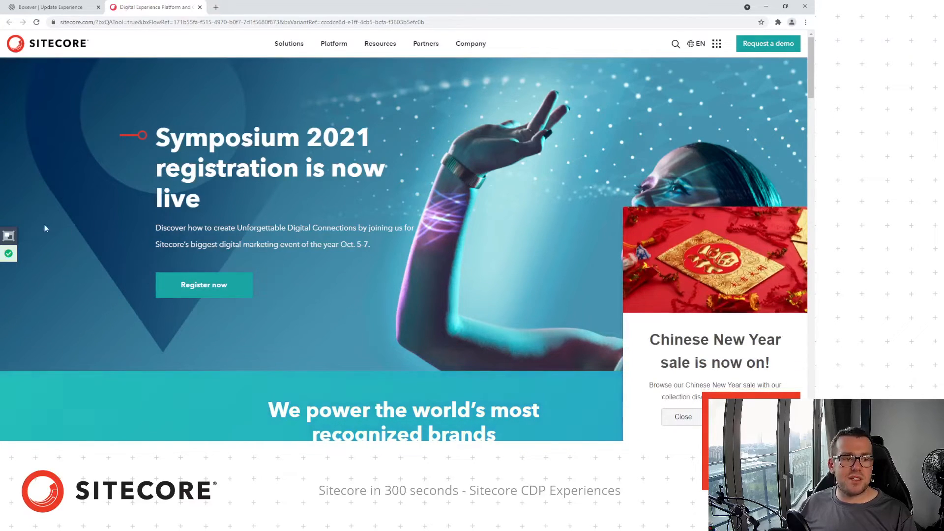
# Switch the QA Tool preview to Variant Lanterns, reload to see the lanterns popup, then return
pyautogui.click(8, 235)
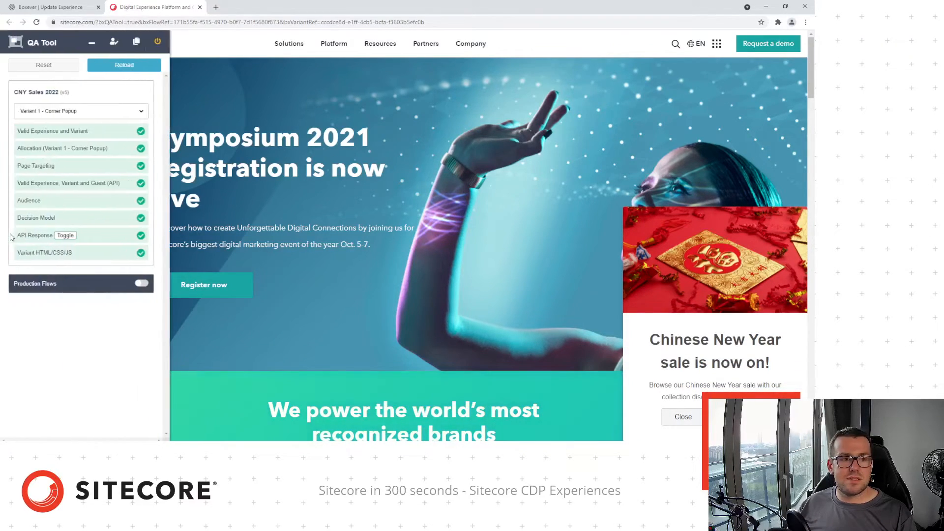
pyautogui.click(59, 134)
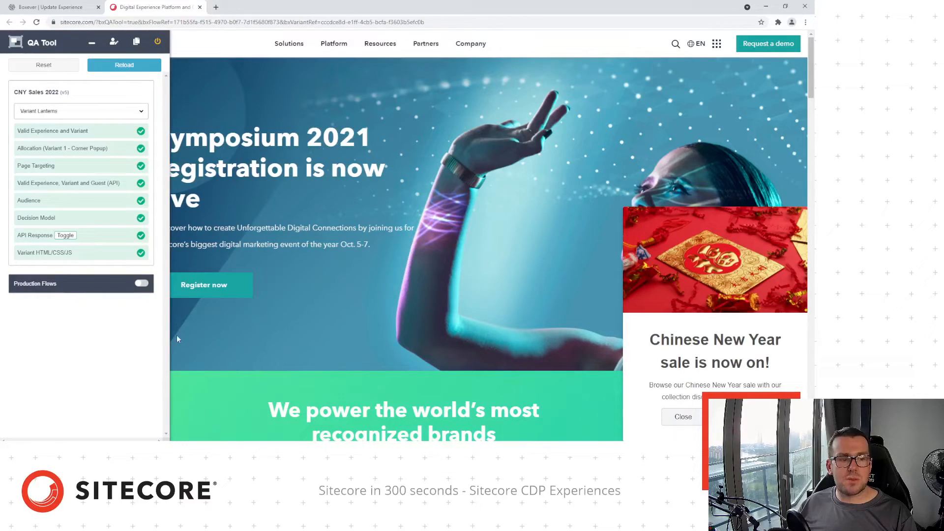
pyautogui.click(131, 66)
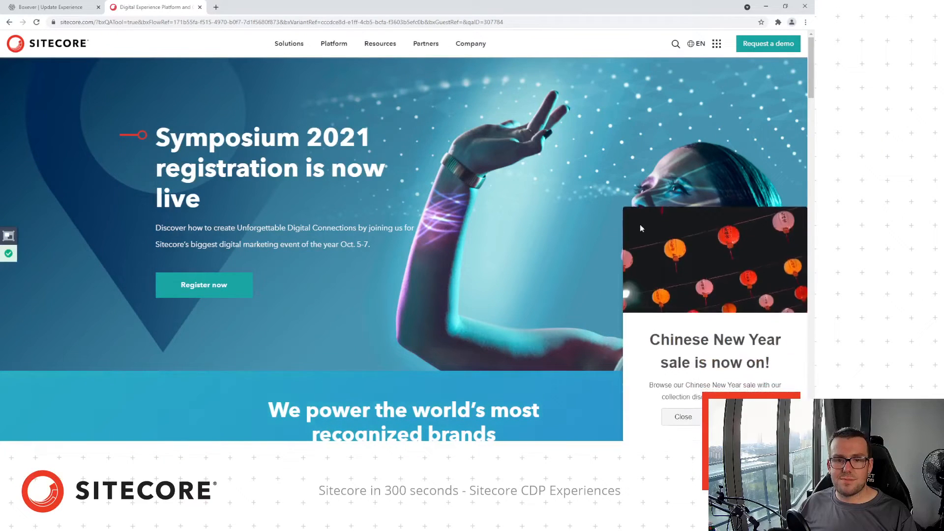
pyautogui.click(28, 6)
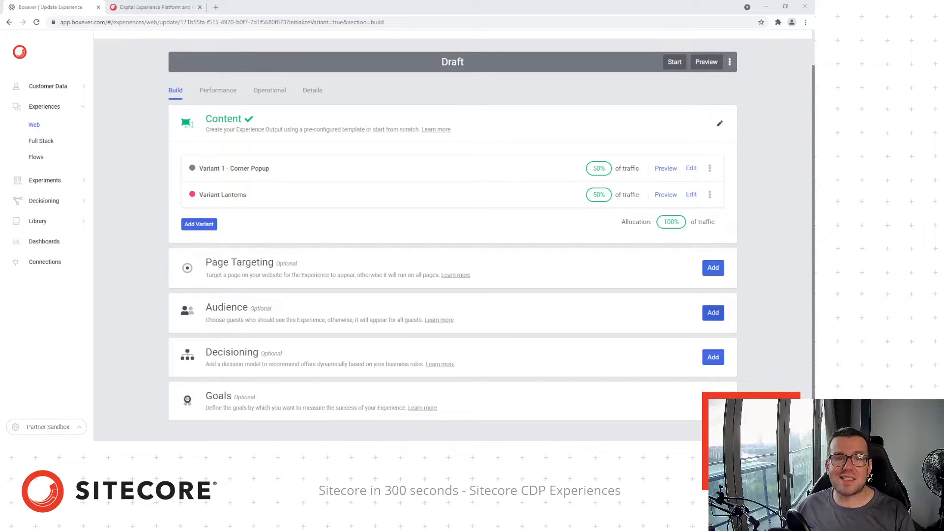
pyautogui.click(713, 313)
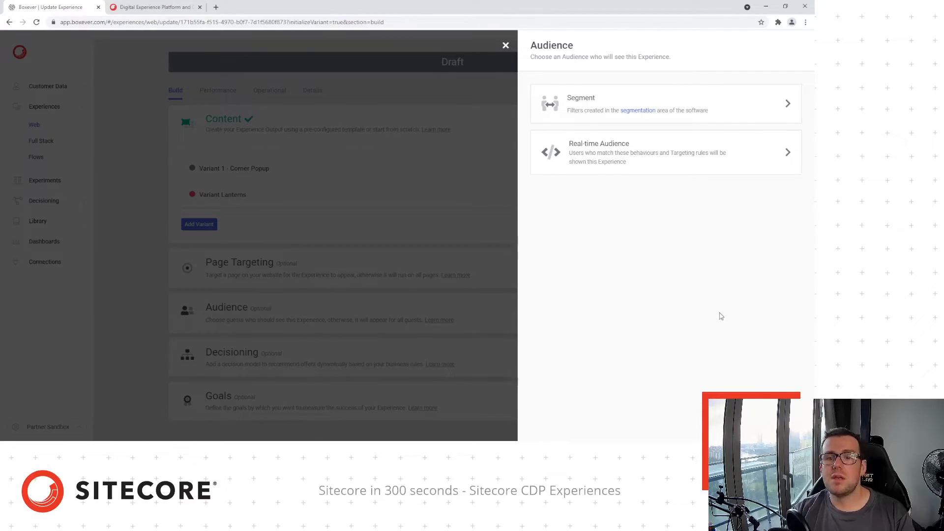
pyautogui.click(697, 103)
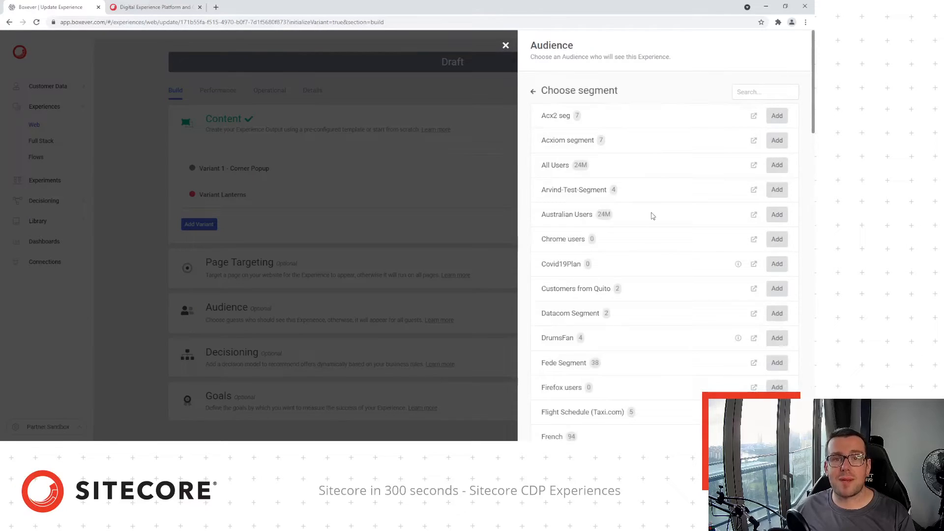
pyautogui.scroll(-5, 649, 235)
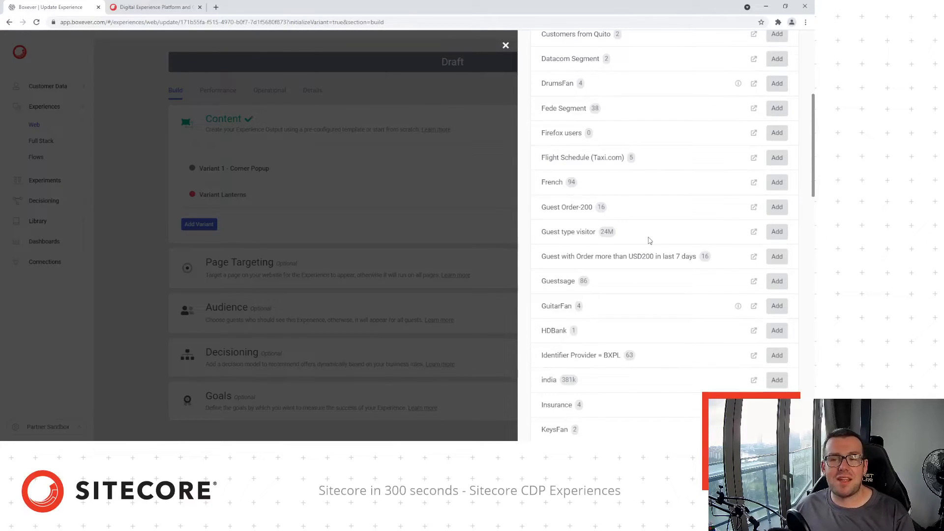
pyautogui.scroll(-1, 648, 245)
pyautogui.scroll(-20, 648, 245)
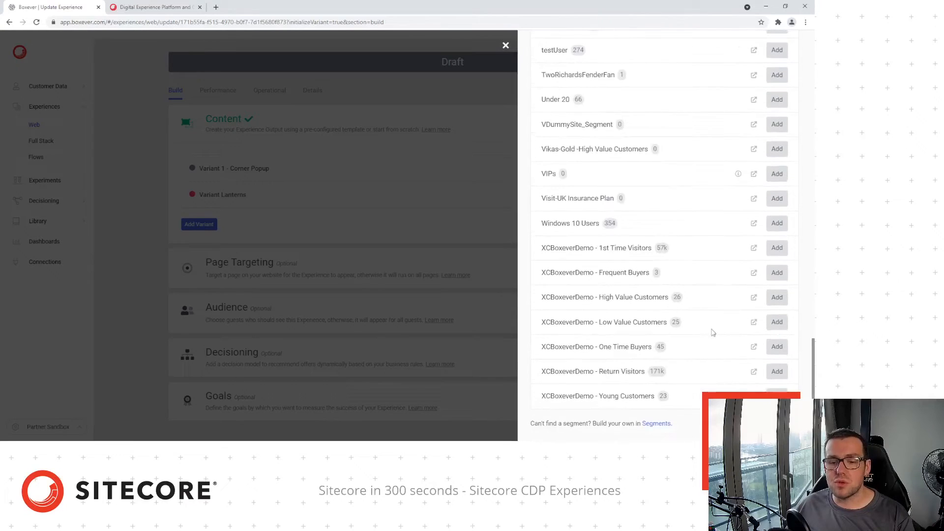
# Inspect the XCBoxeverDemo - High Value Customers segment's Order Value above 100 rule in a new tab
pyautogui.click(755, 300)
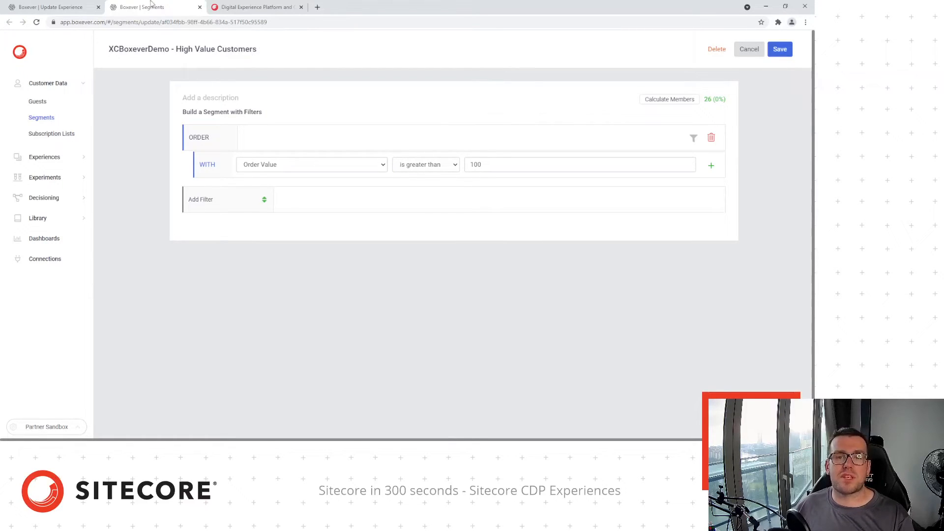
pyautogui.click(76, 8)
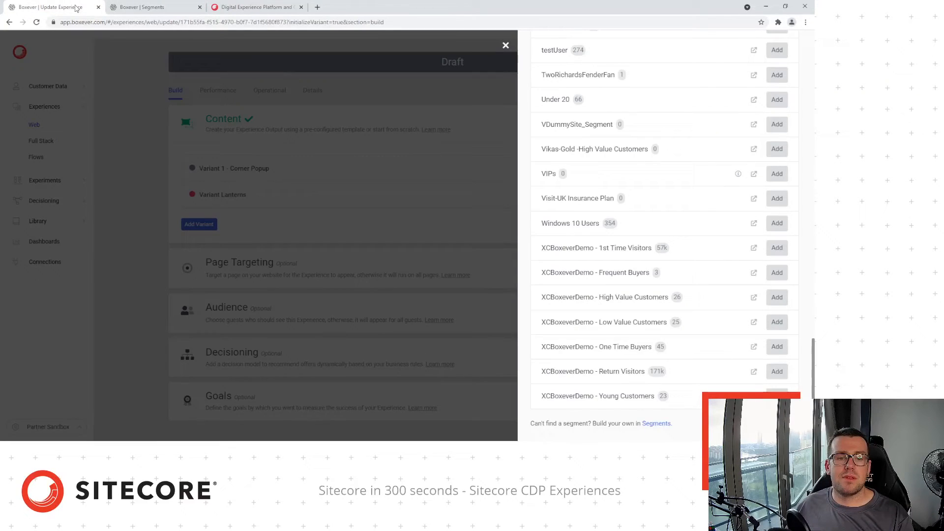
pyautogui.click(777, 298)
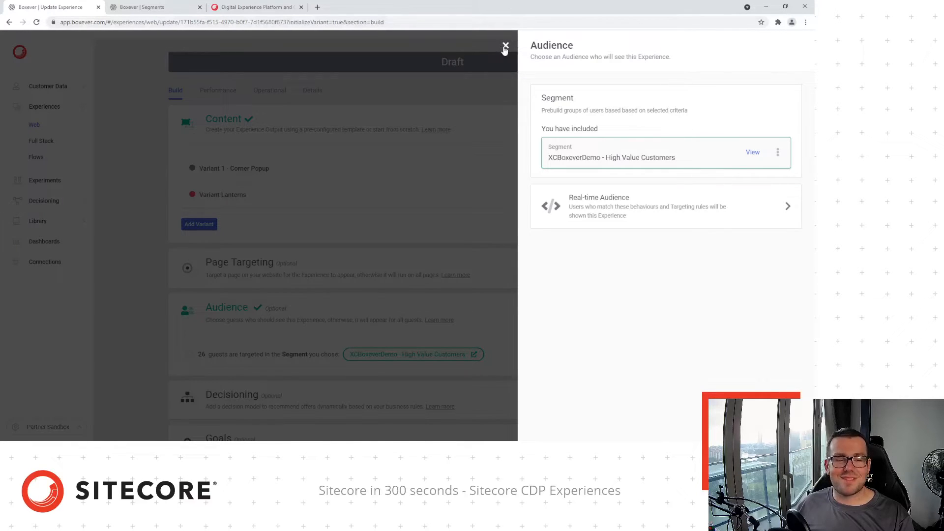
pyautogui.click(506, 46)
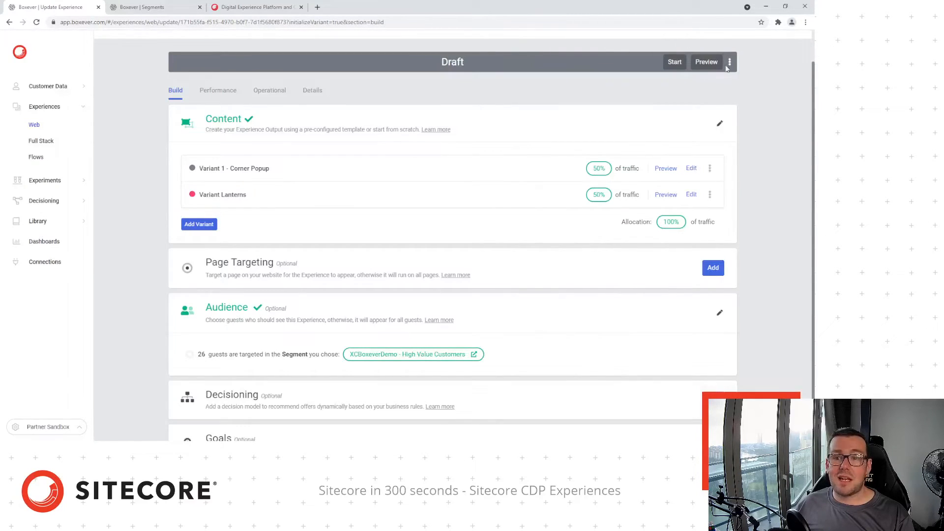
pyautogui.click(708, 62)
pyautogui.click(706, 88)
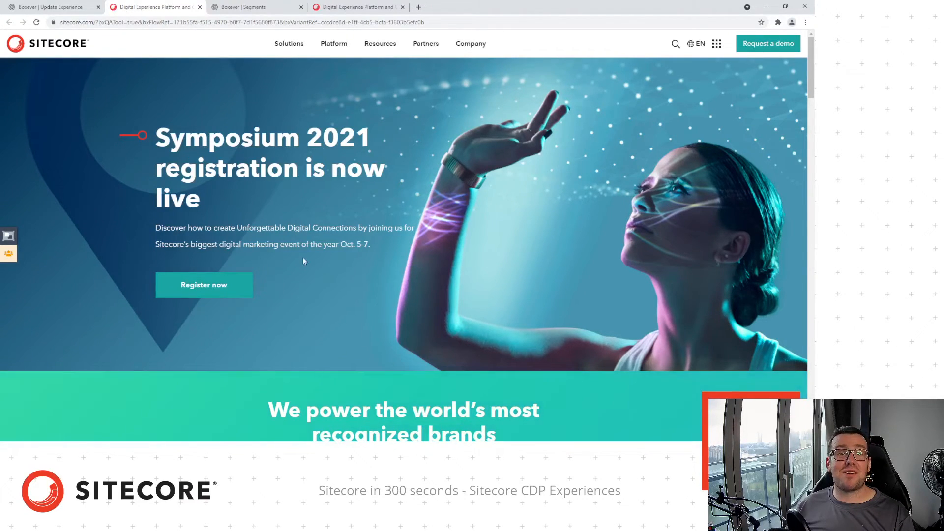
# Check the QA Tool's 'Audience segment false' result, then return to the experience editor
pyautogui.click(9, 237)
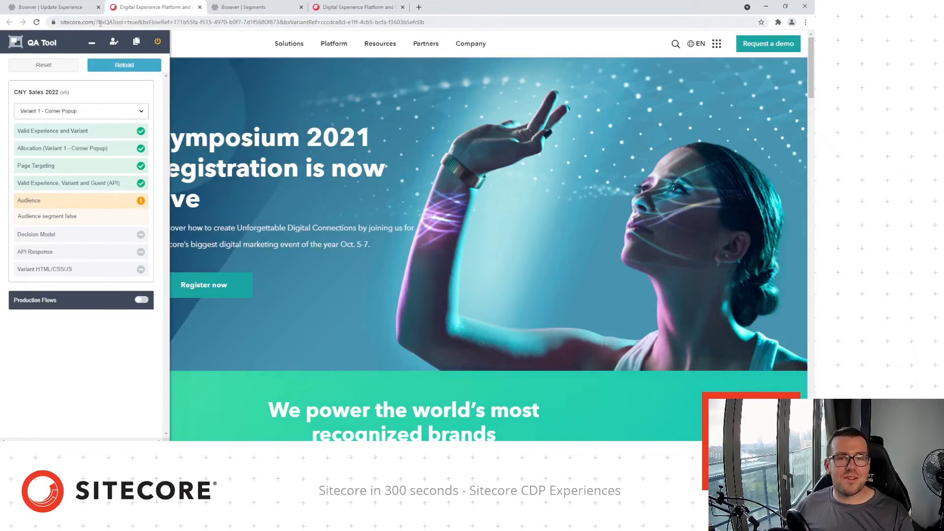
pyautogui.click(68, 10)
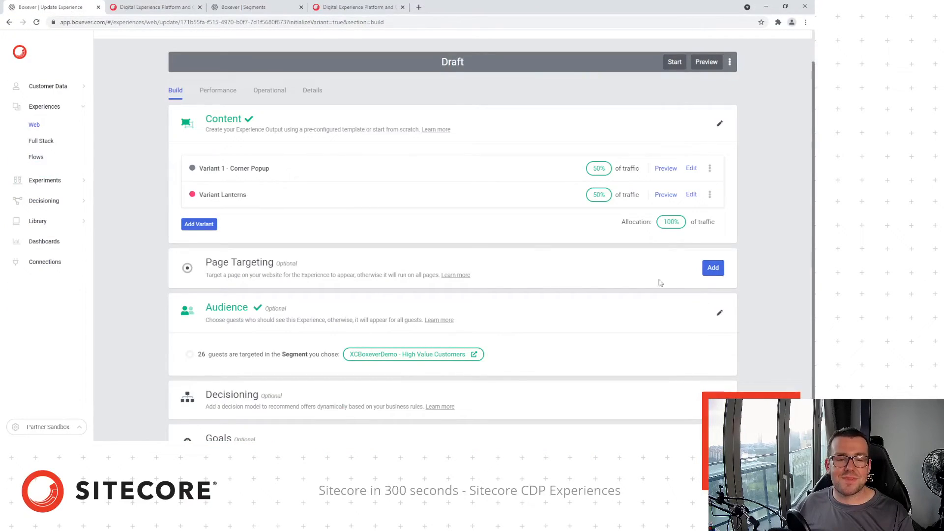
# Delete the High Value Customers segment from the experience's audience
pyautogui.click(472, 355)
pyautogui.hotkey('ctrl', '1')
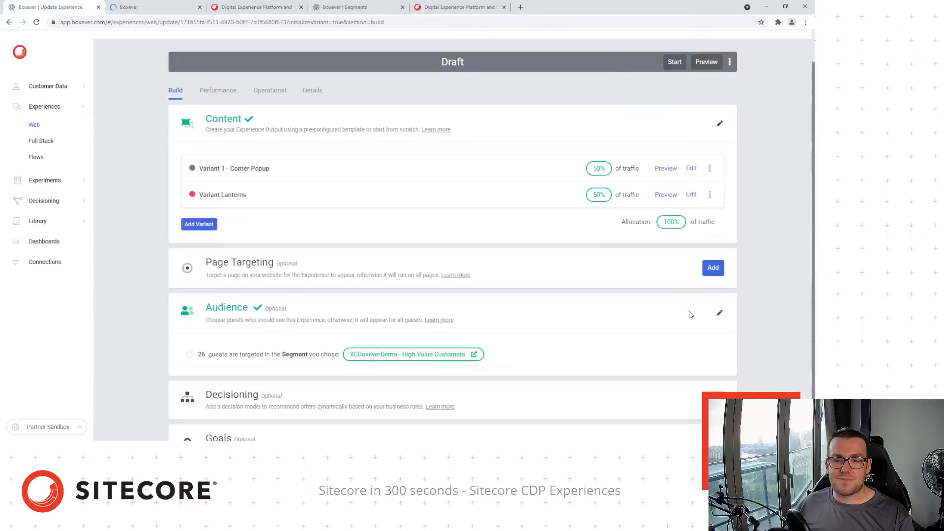
pyautogui.click(720, 313)
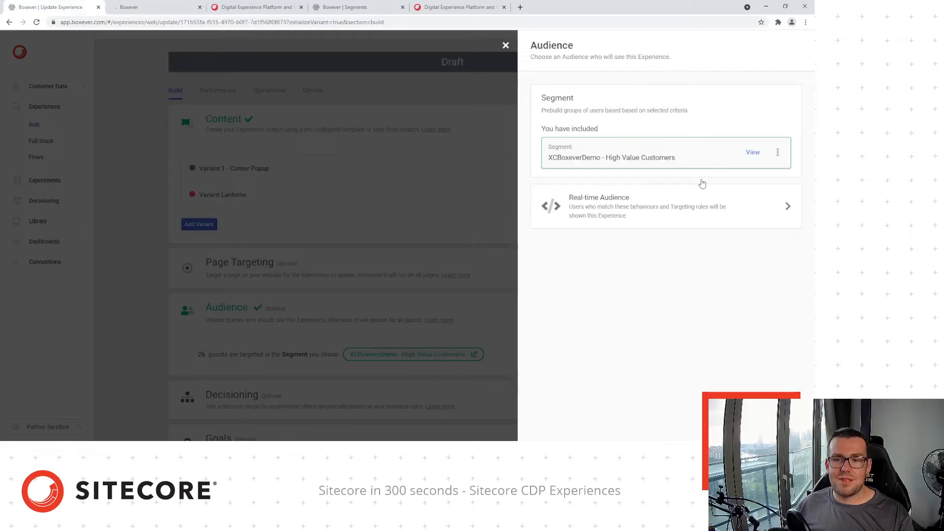
pyautogui.click(778, 153)
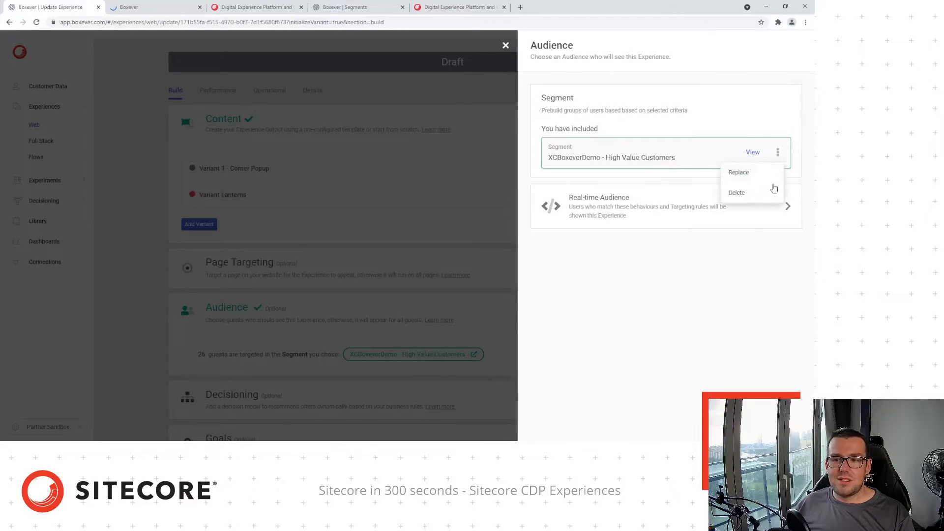
pyautogui.click(724, 194)
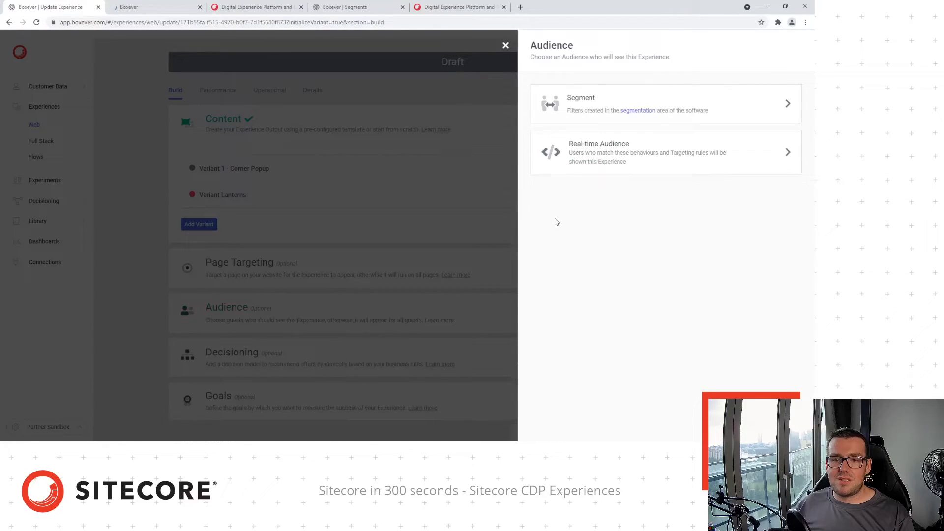
pyautogui.click(504, 46)
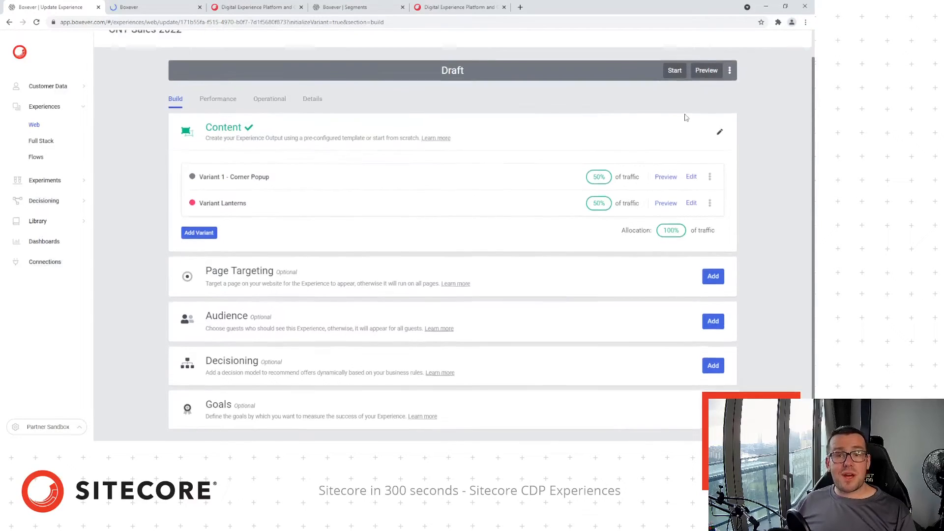
pyautogui.scroll(1, 686, 117)
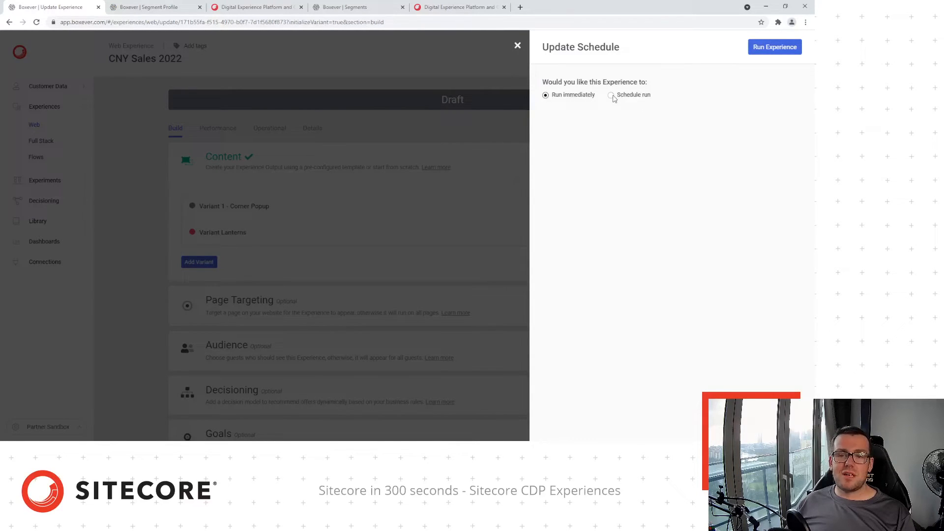
# Schedule the run to start on 4 January 2022
pyautogui.click(611, 96)
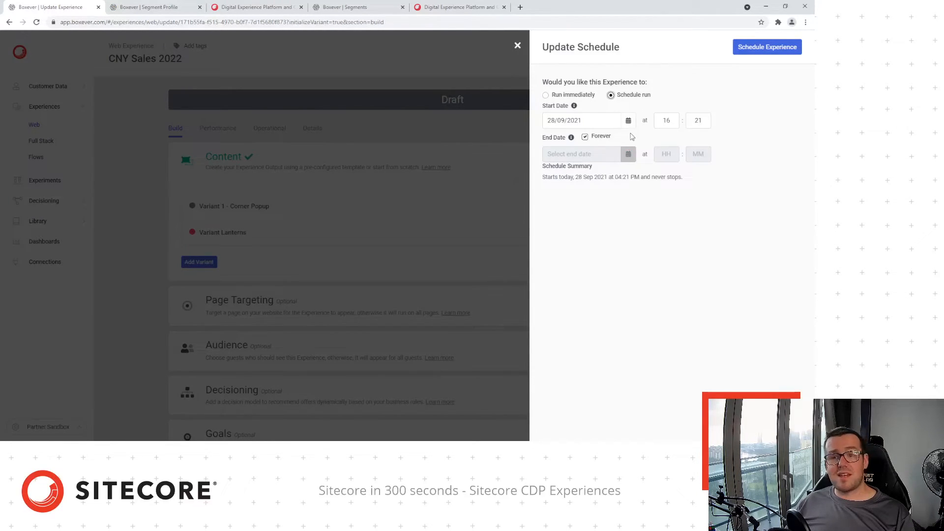
pyautogui.click(629, 121)
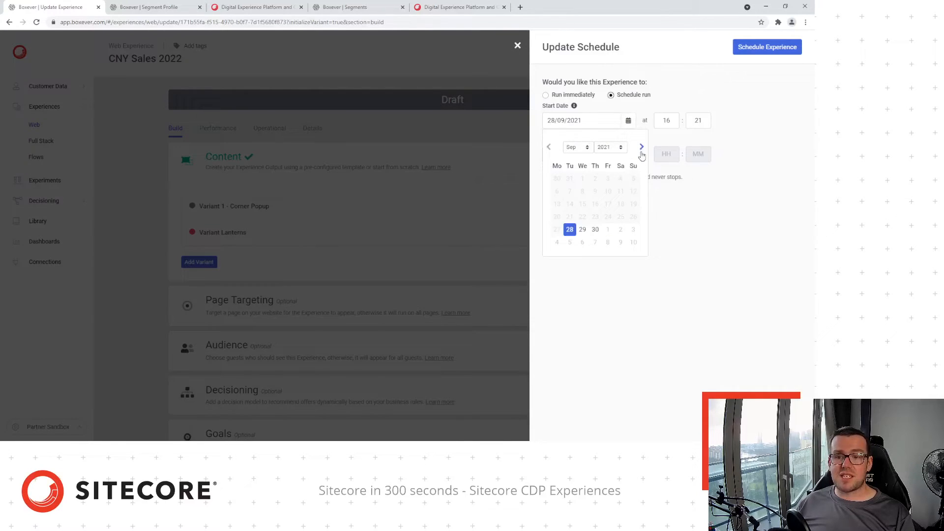
pyautogui.click(641, 152)
pyautogui.click(641, 152)
pyautogui.click(641, 153)
pyautogui.click(642, 147)
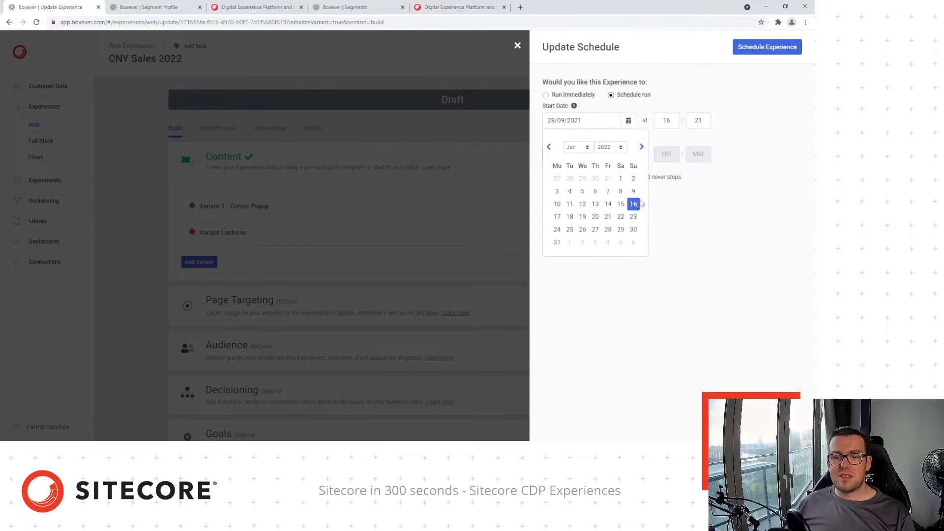
pyautogui.click(569, 191)
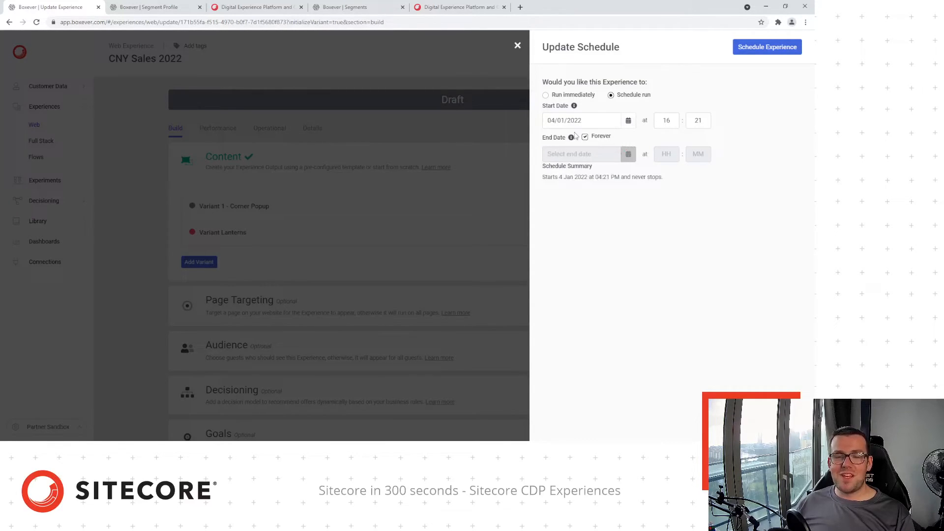
# Set the end date to 20 February 2022 and save the schedule
pyautogui.click(584, 137)
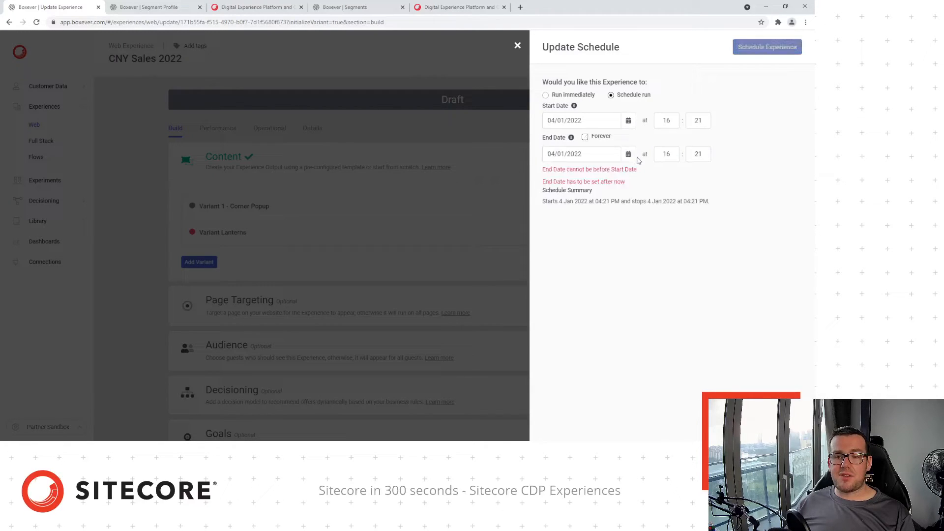
pyautogui.click(628, 154)
pyautogui.click(642, 182)
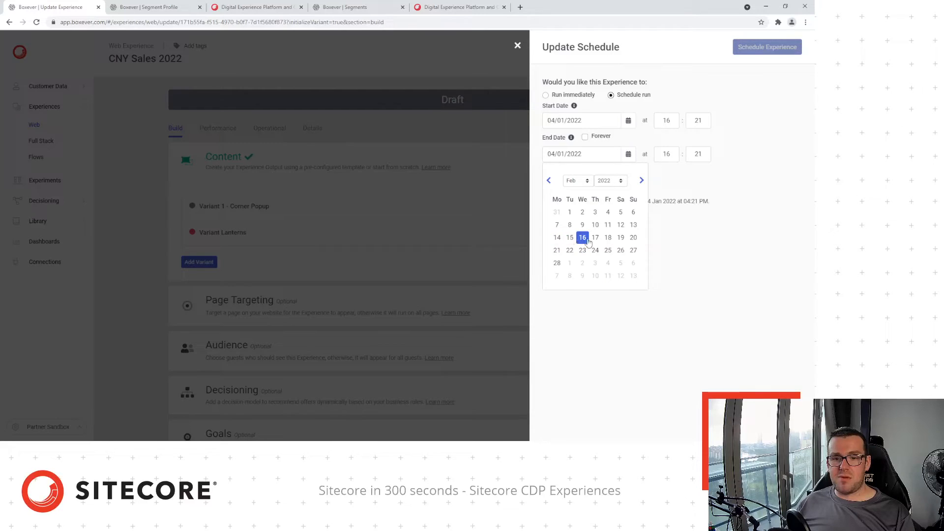
pyautogui.click(633, 238)
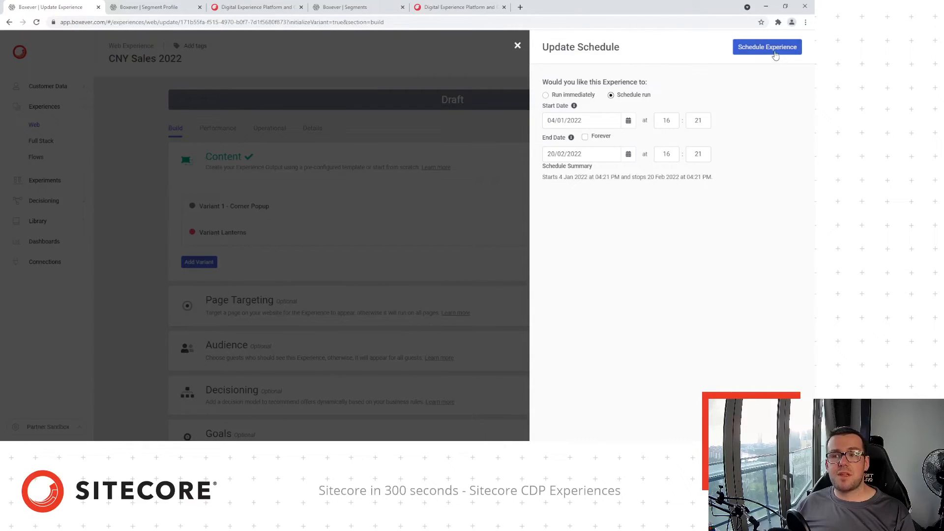
pyautogui.click(772, 50)
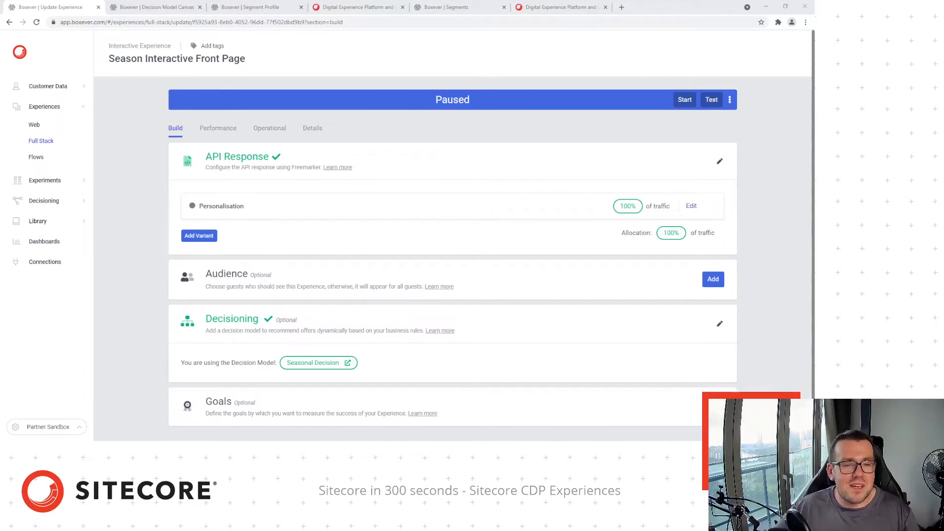
# Open the Season Interactive Front Page Personalisation variant's API response template for editing
pyautogui.click(691, 206)
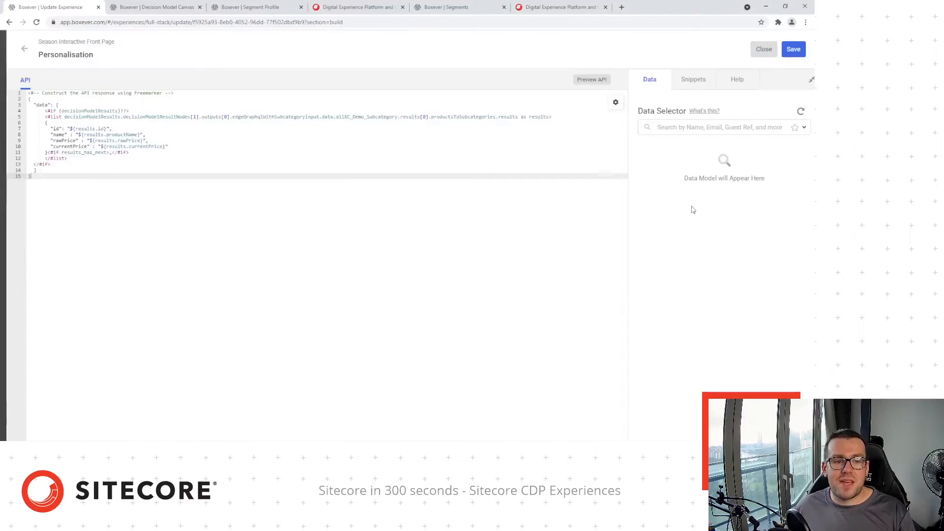